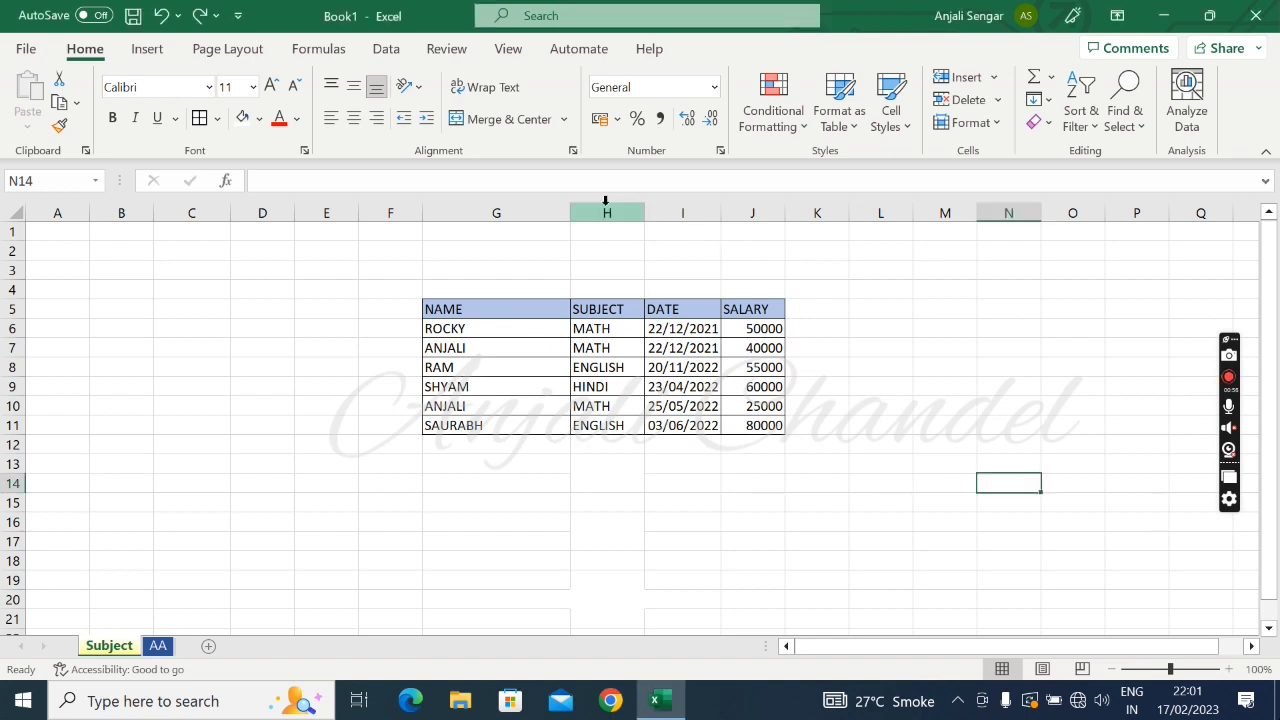
Insert a blank sheet column before the SUBJECT column
click(605, 201)
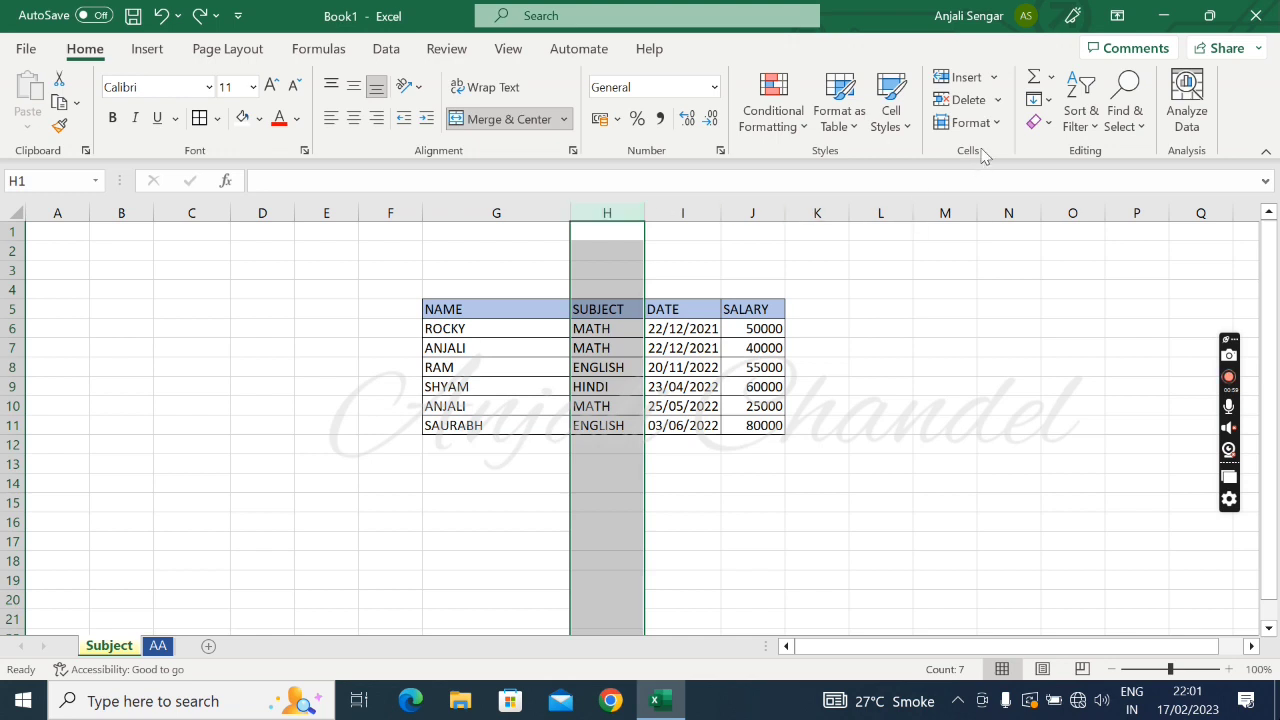
click(994, 79)
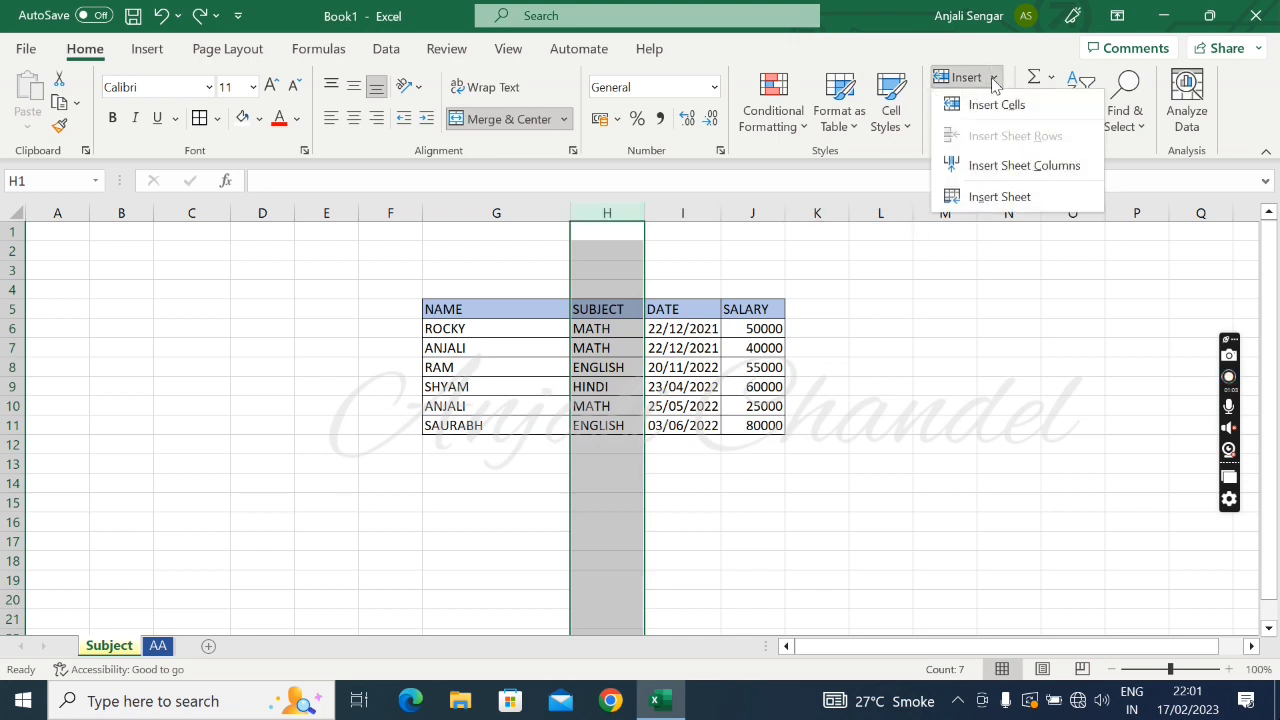
click(986, 167)
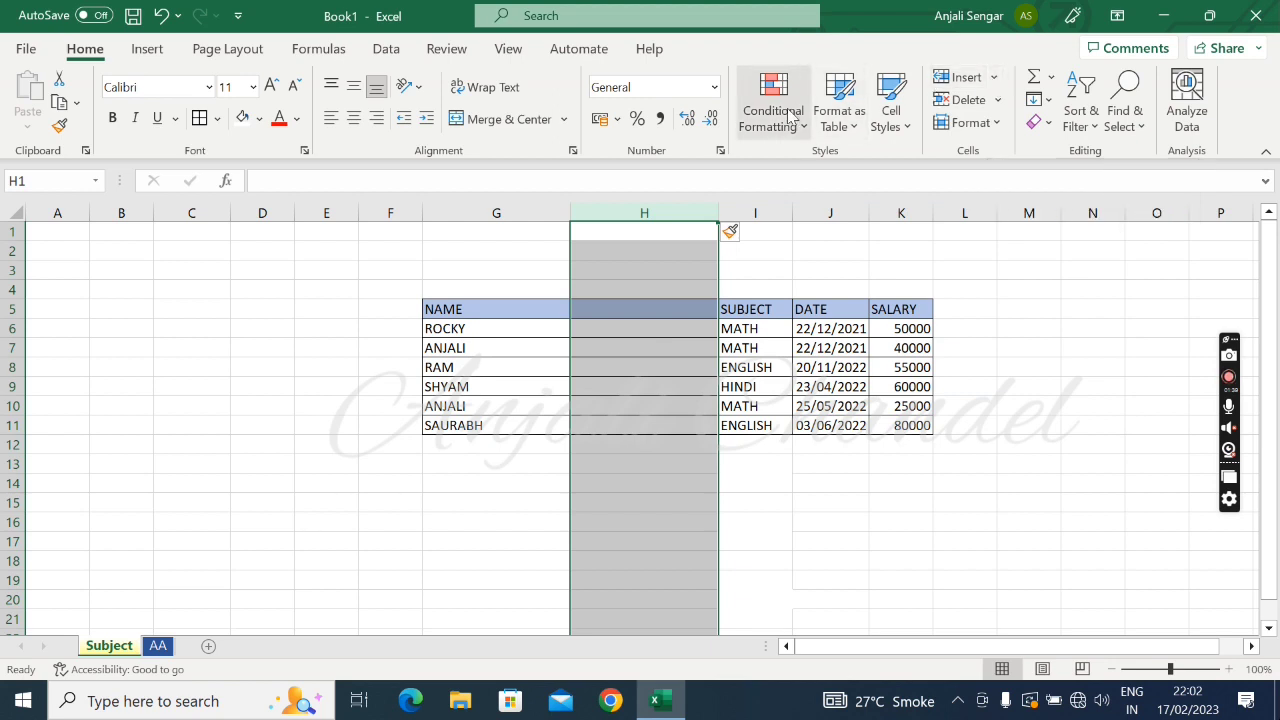
click(754, 205)
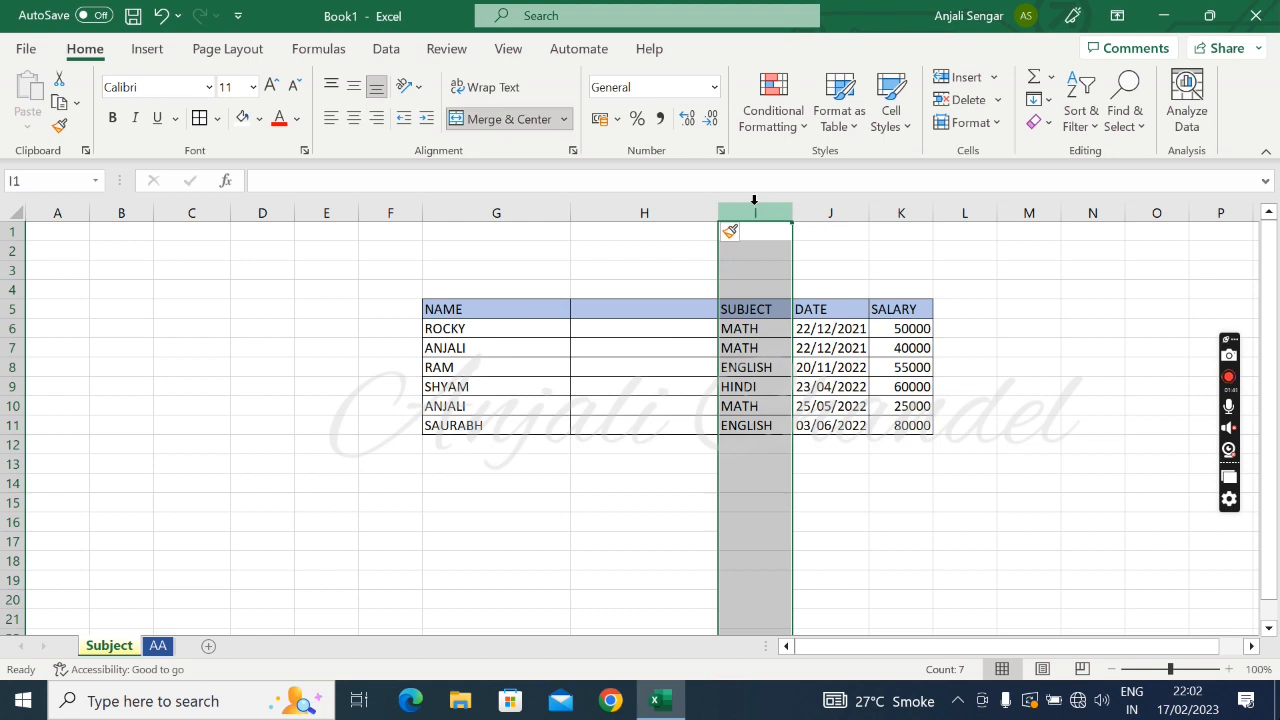
right_click(754, 205)
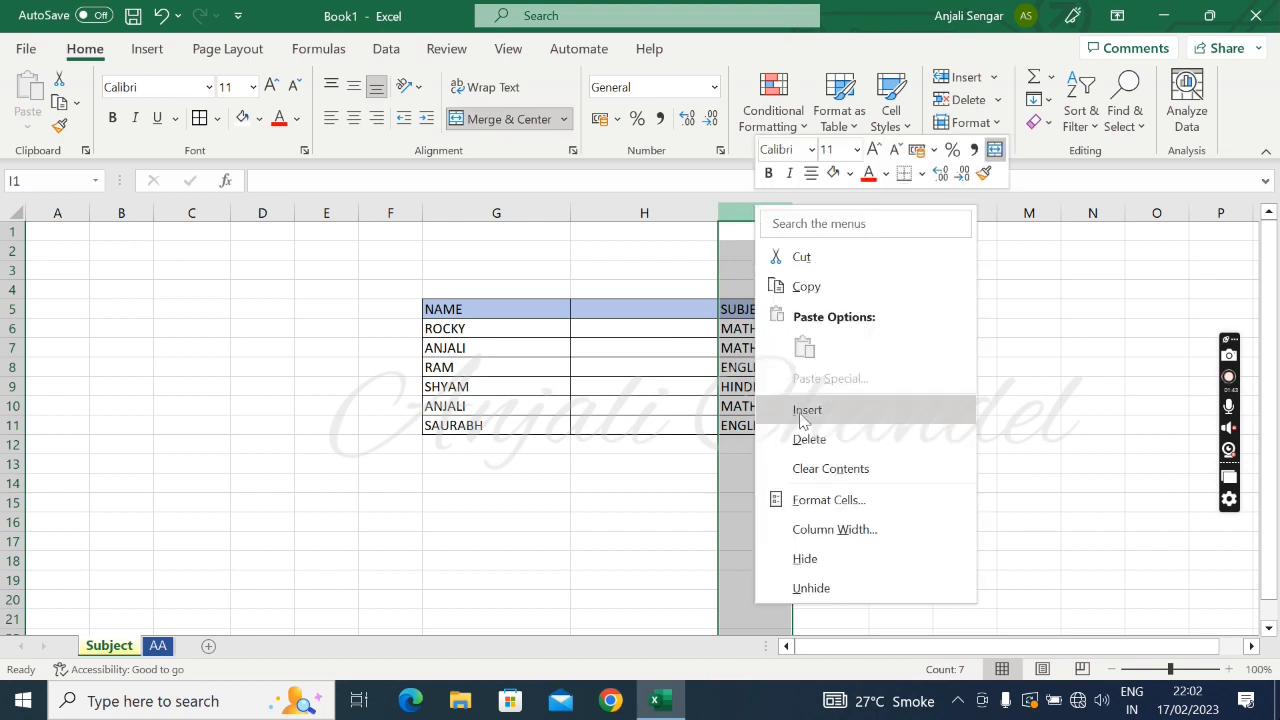
key(Escape)
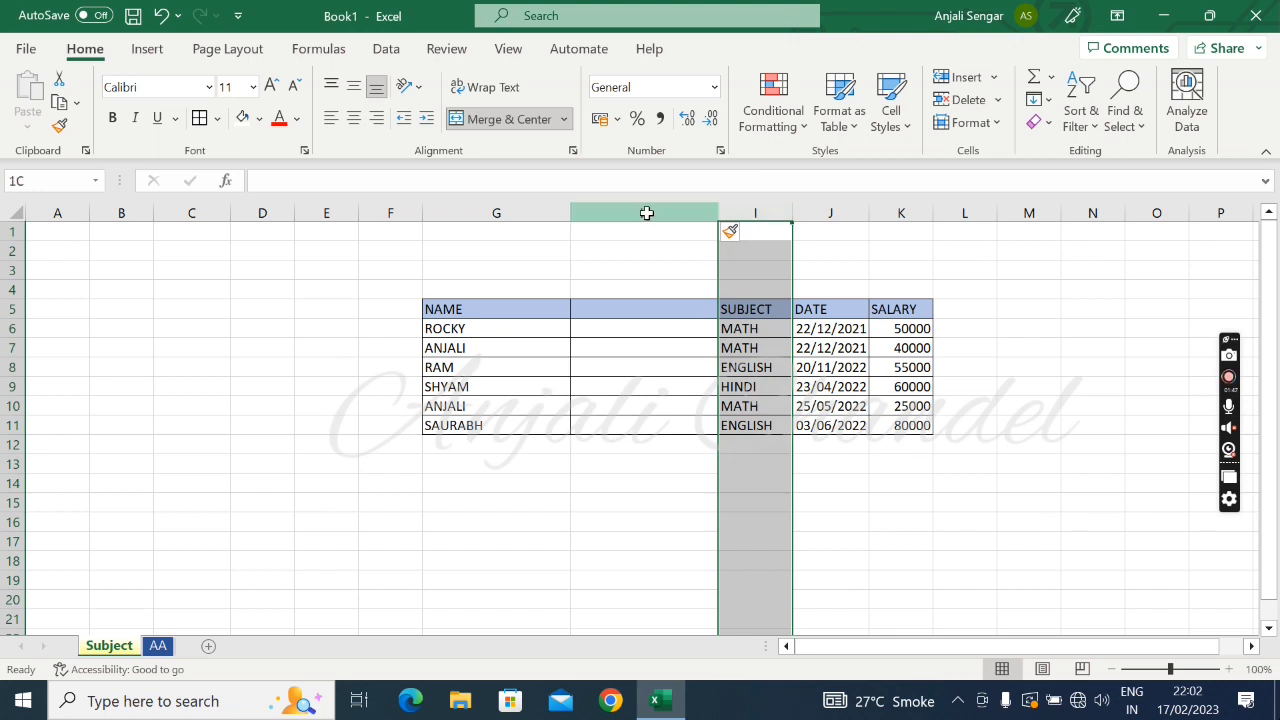
click(646, 210)
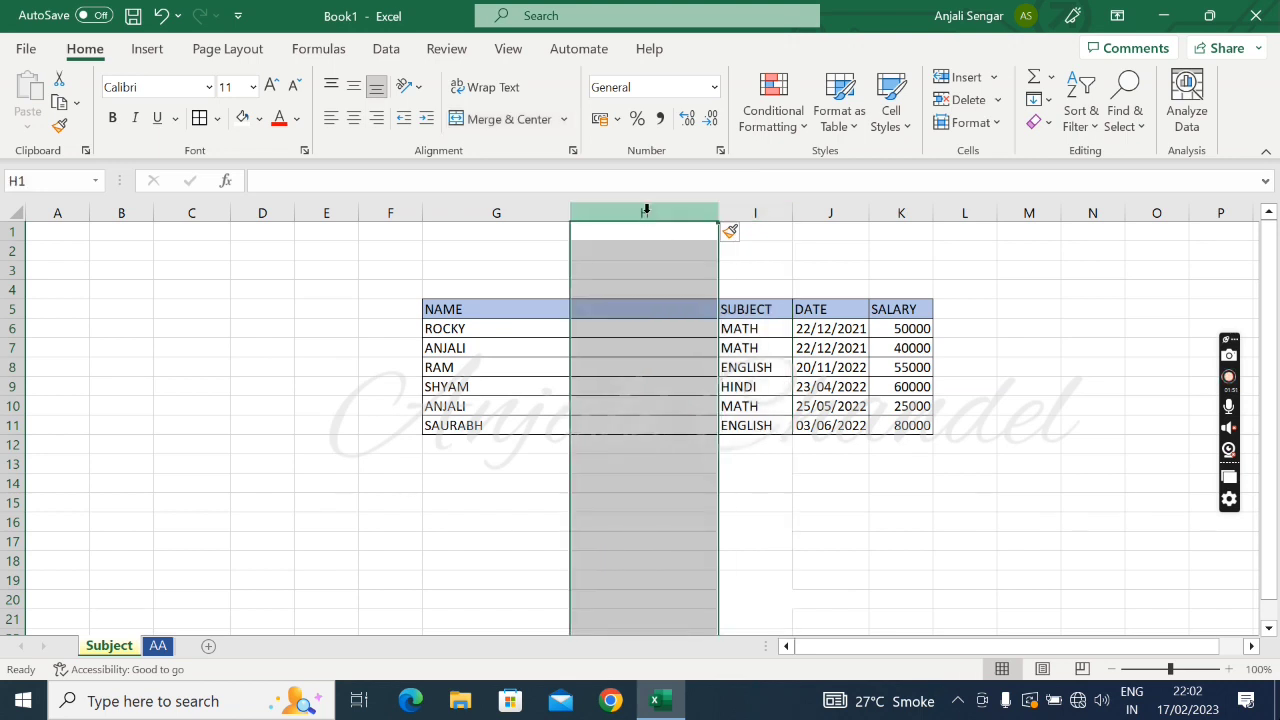
click(997, 79)
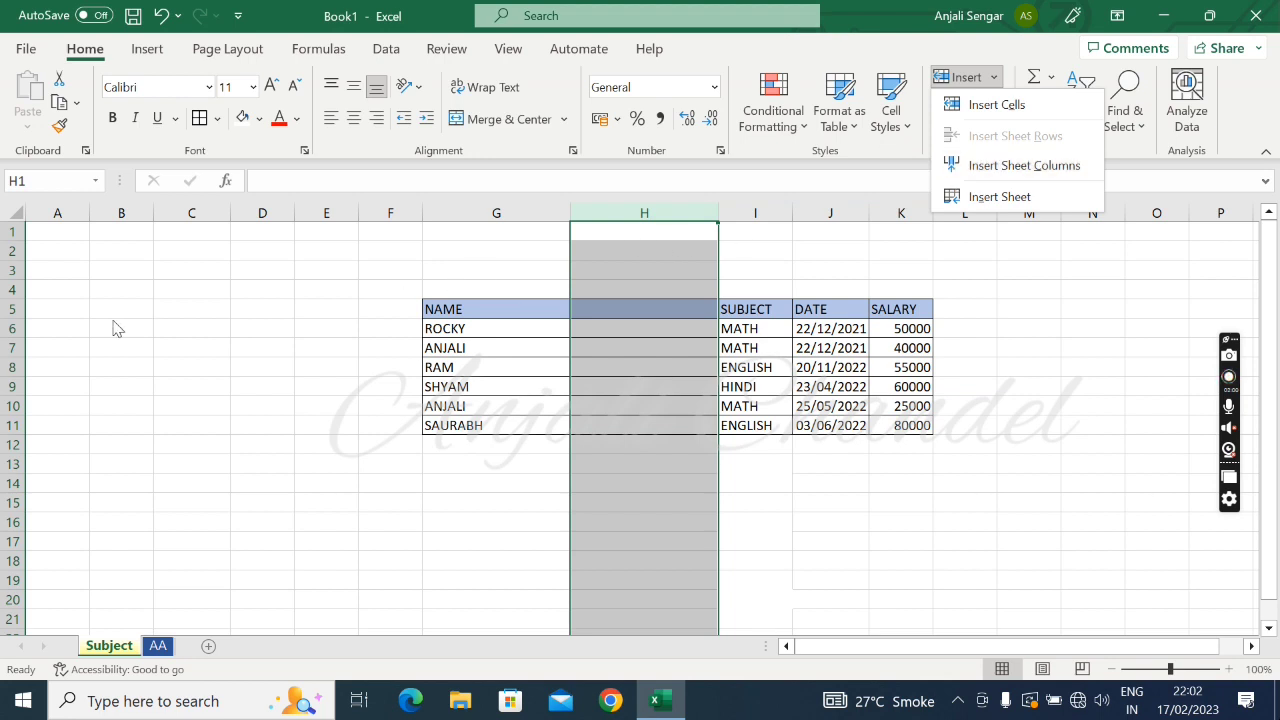
key(Escape)
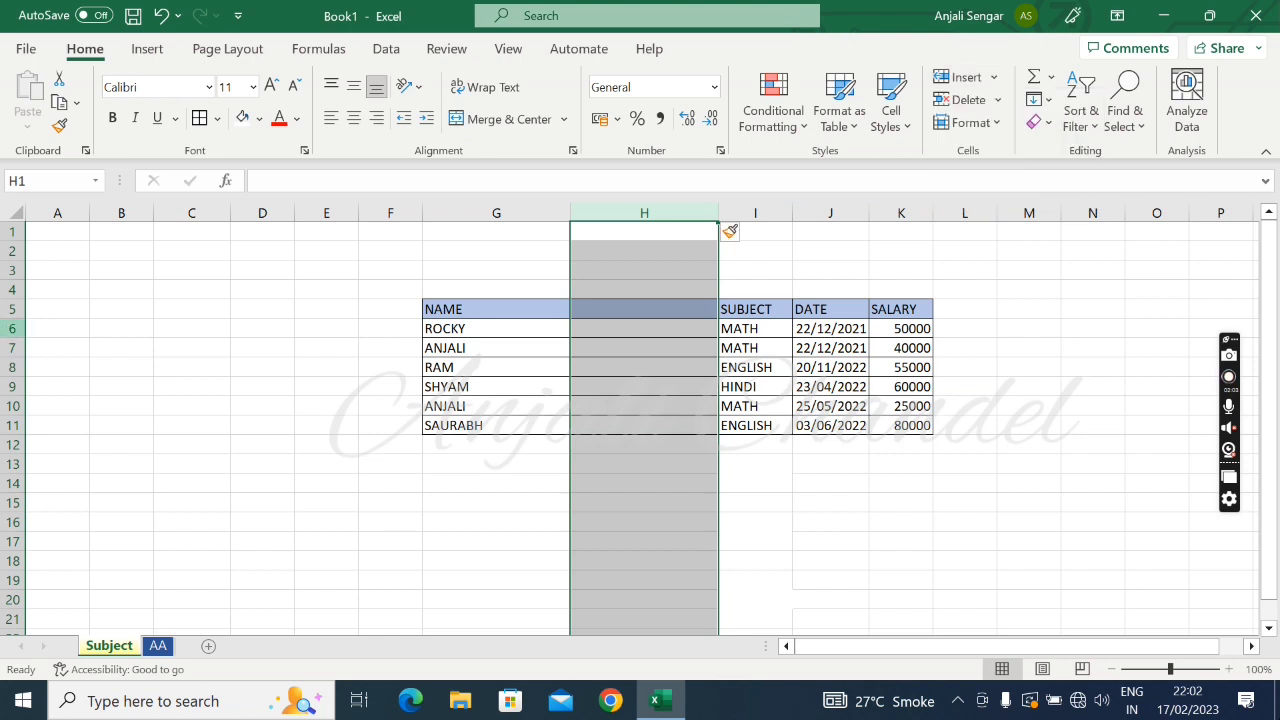
Insert a blank row above row 6, and undo both the row and the column insertion
click(12, 328)
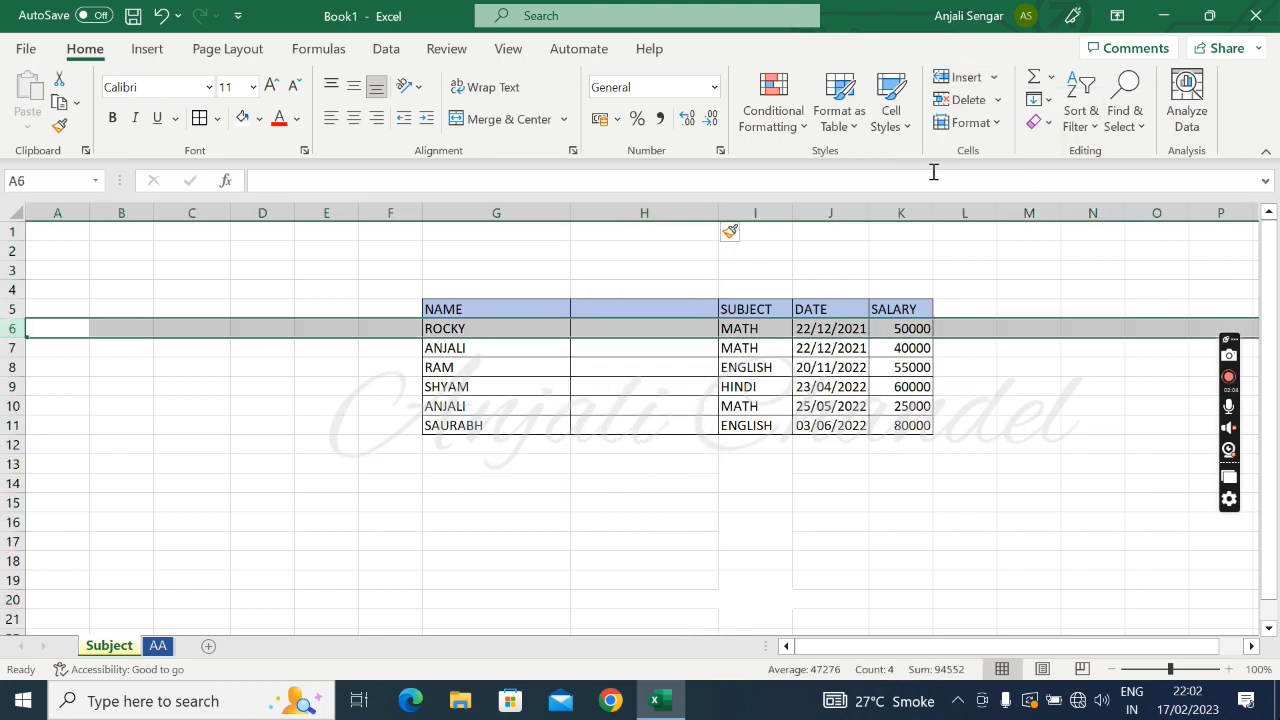
click(996, 79)
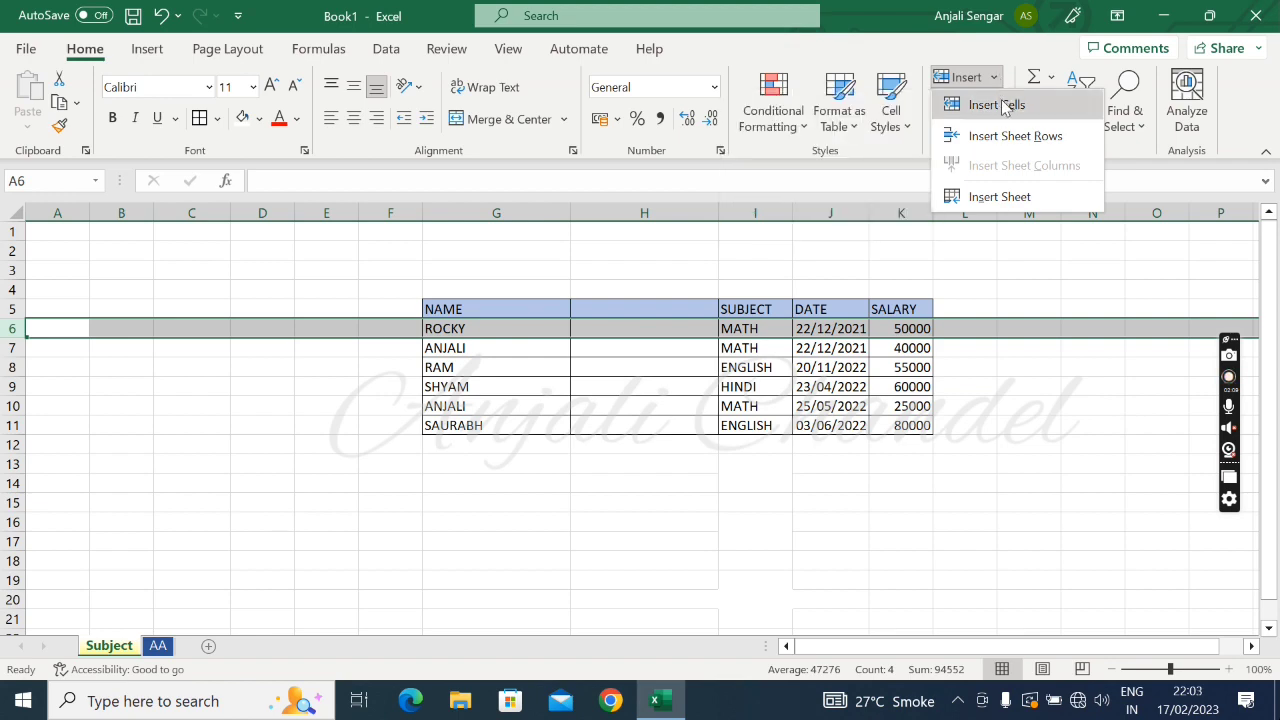
click(1004, 104)
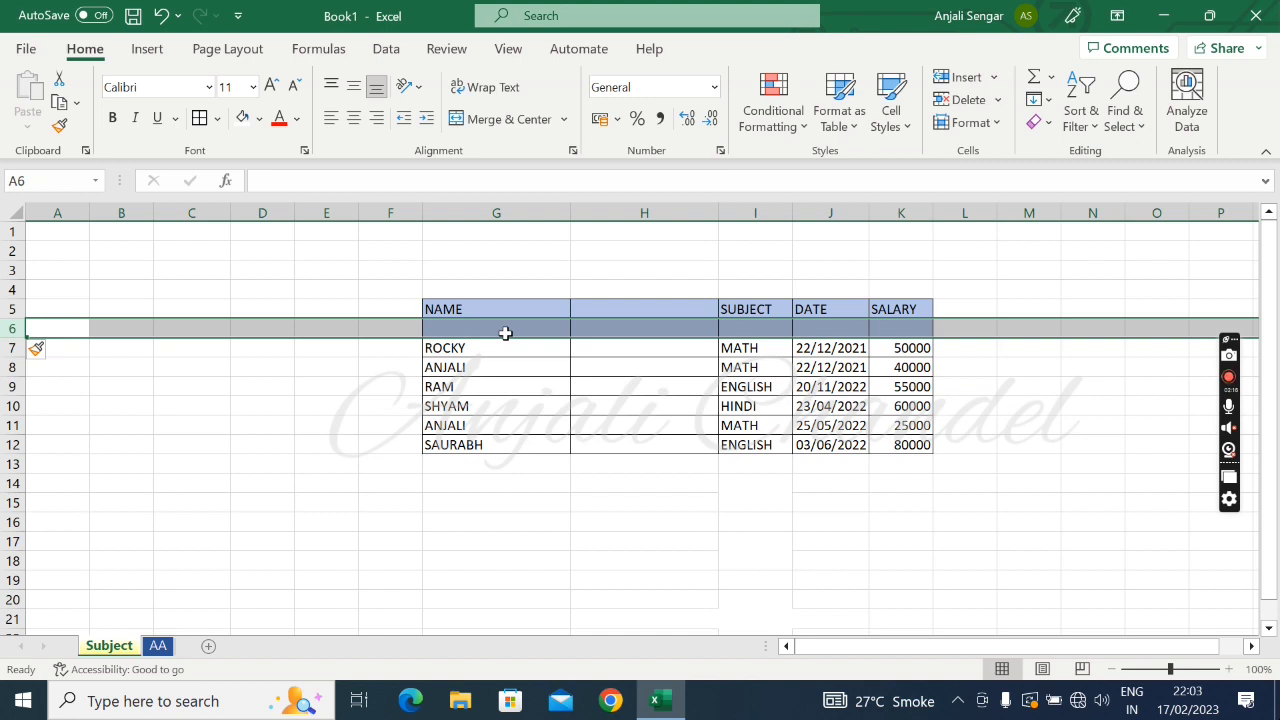
click(161, 16)
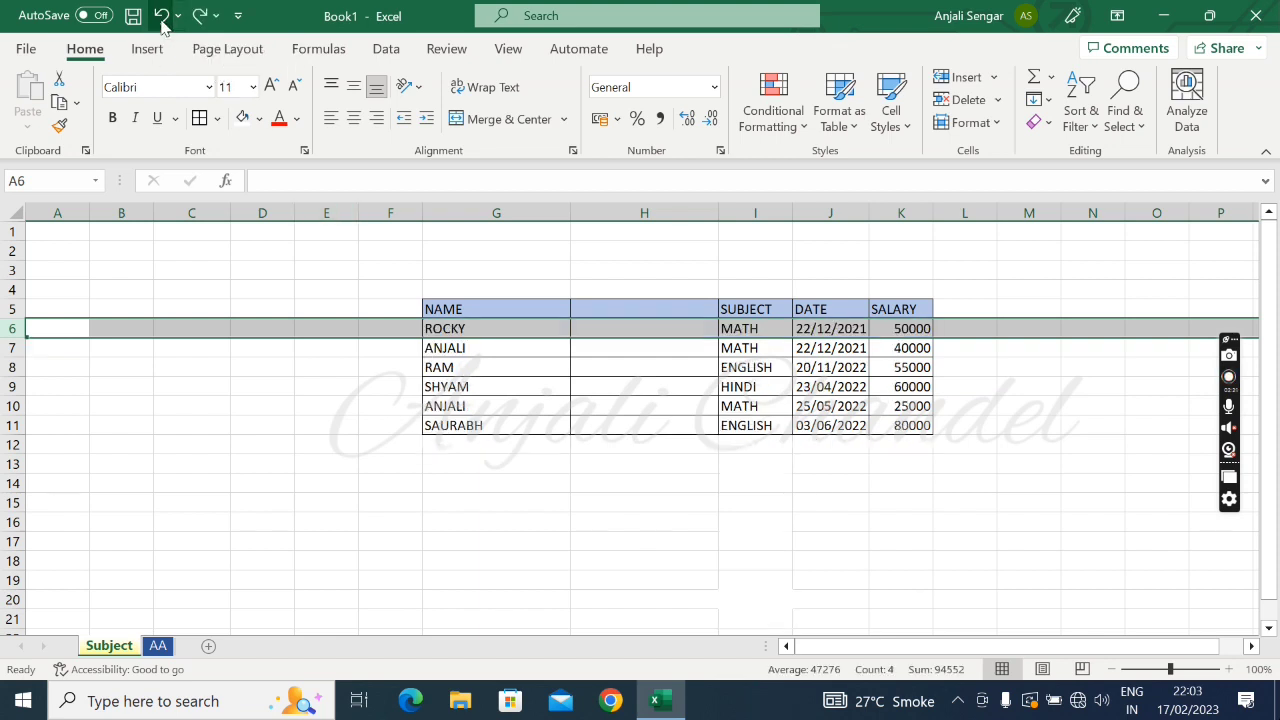
click(161, 16)
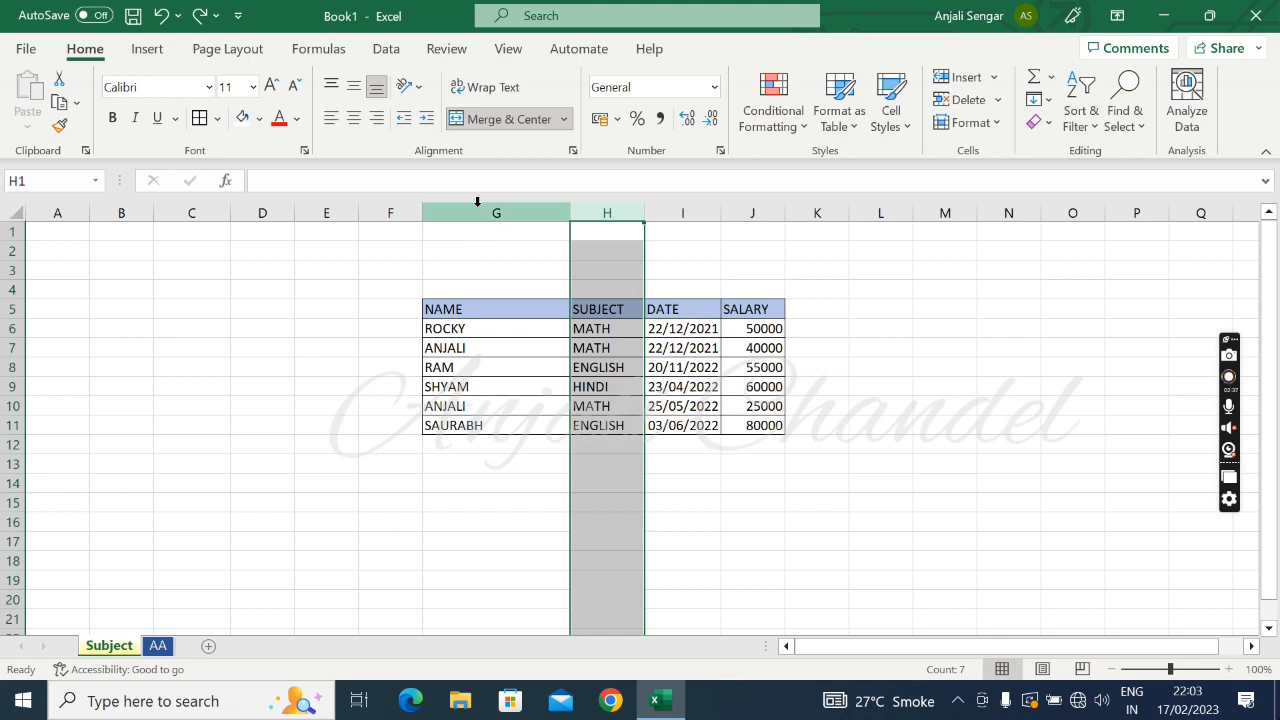
Set the width of column G, which holds the NAME entries, to 25
click(476, 210)
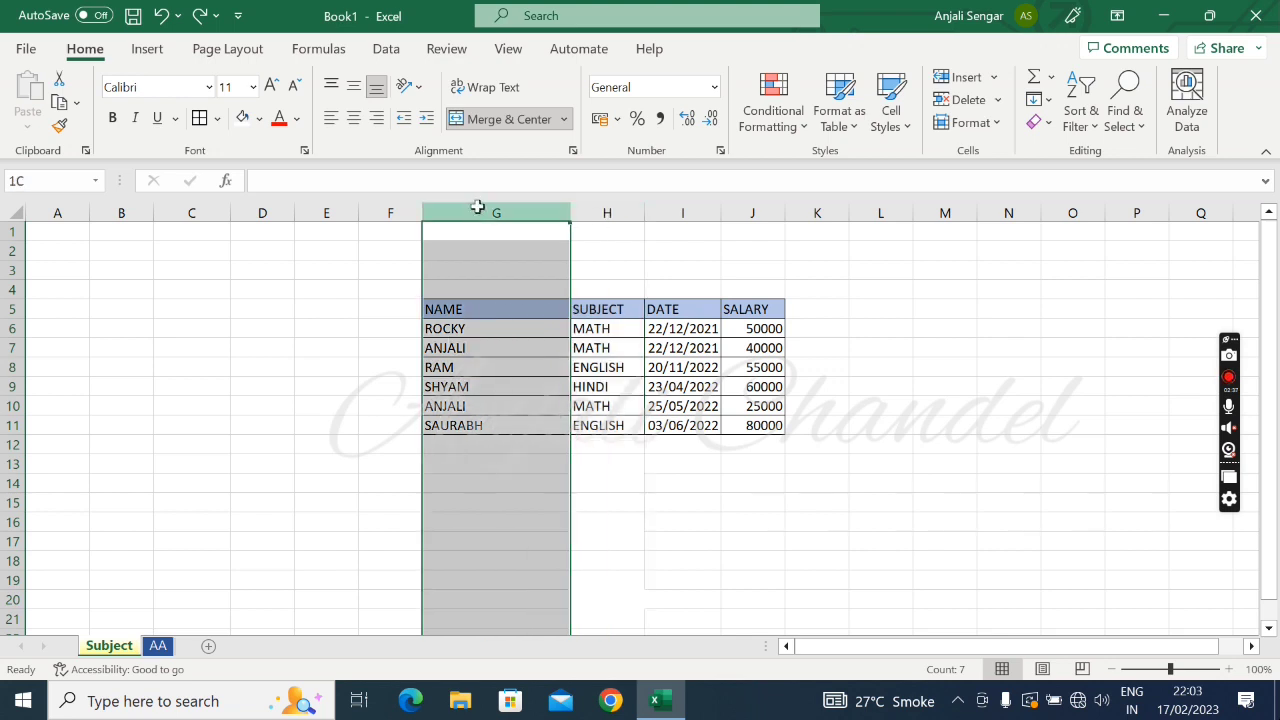
click(997, 124)
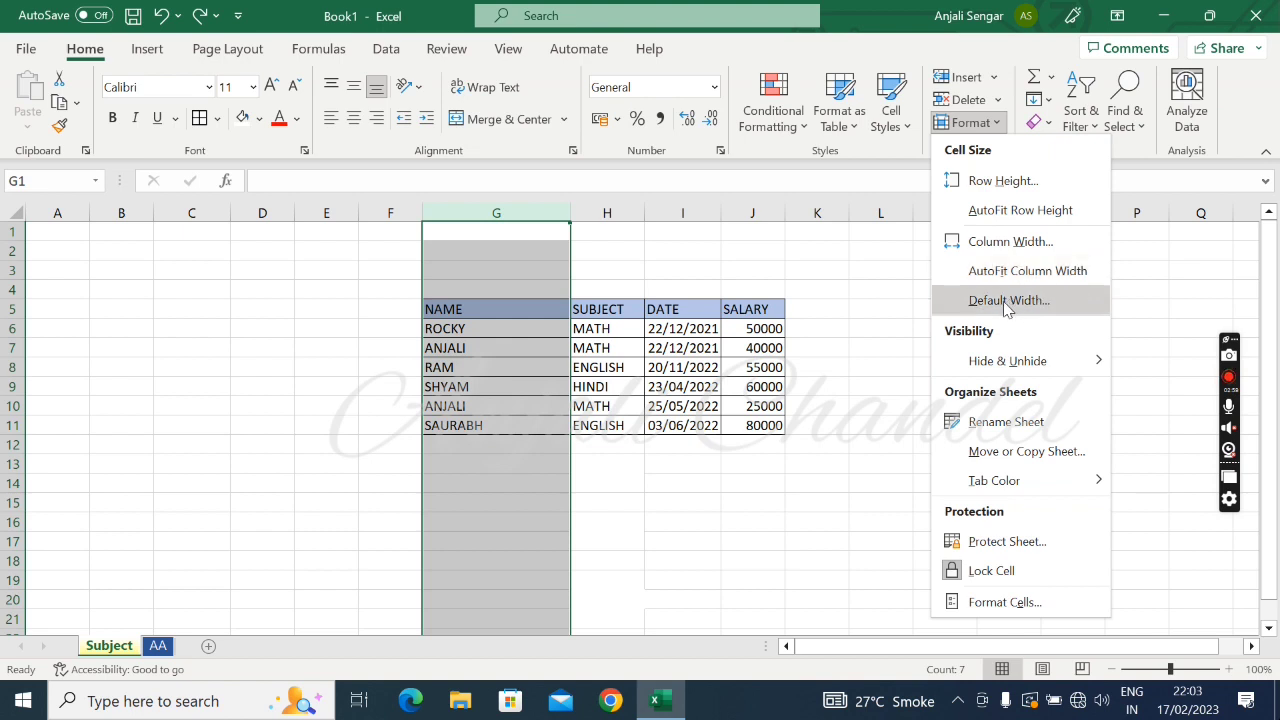
click(1022, 250)
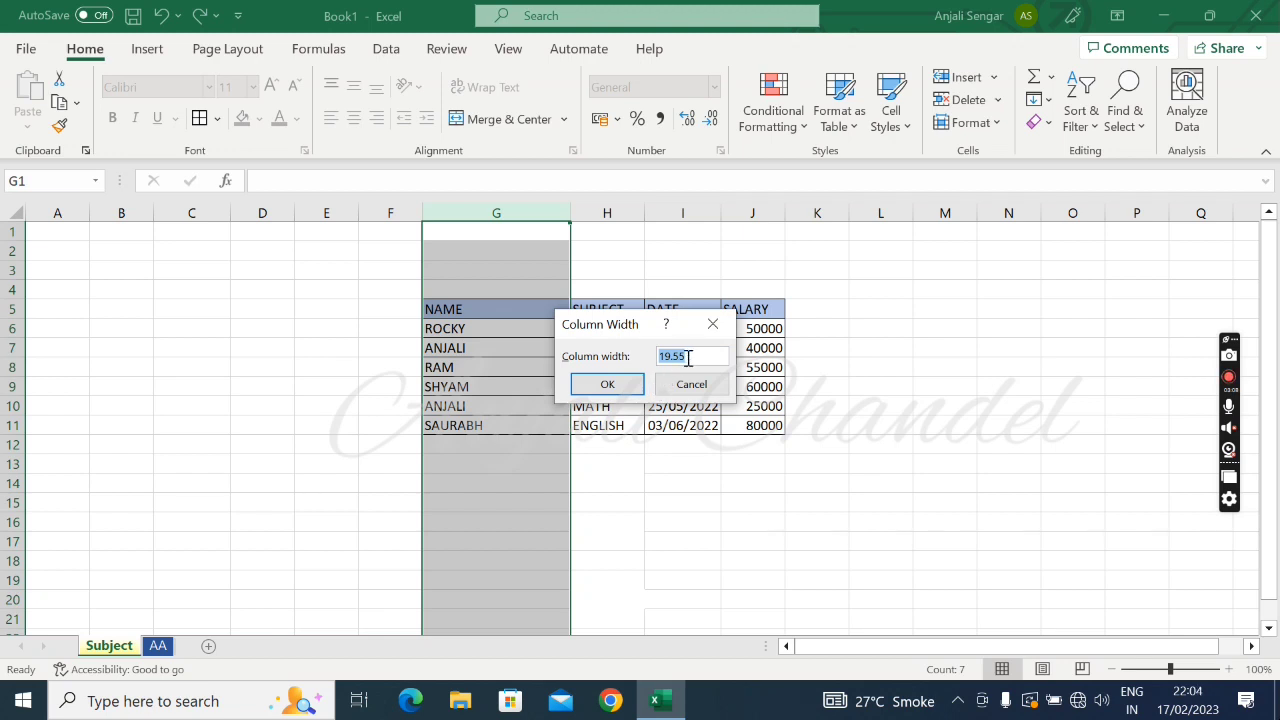
text(25)
click(605, 386)
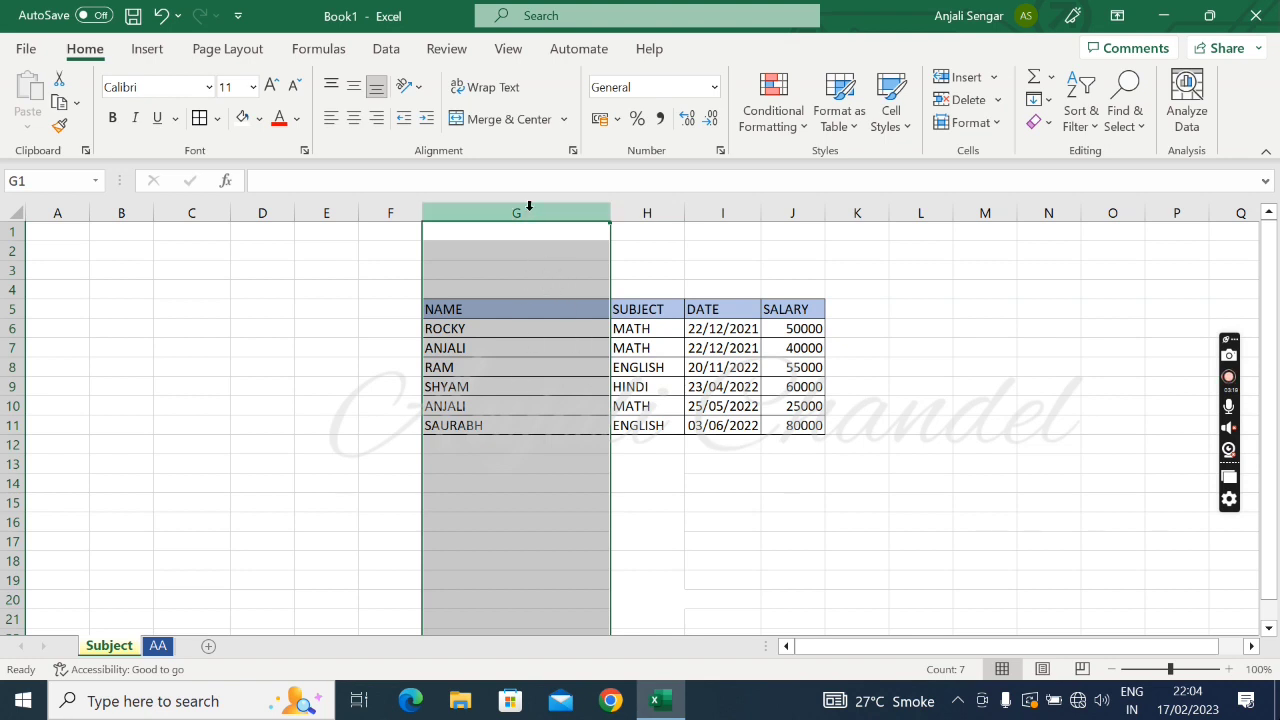
AutoFit the width of the NAME column to its contents
click(1000, 122)
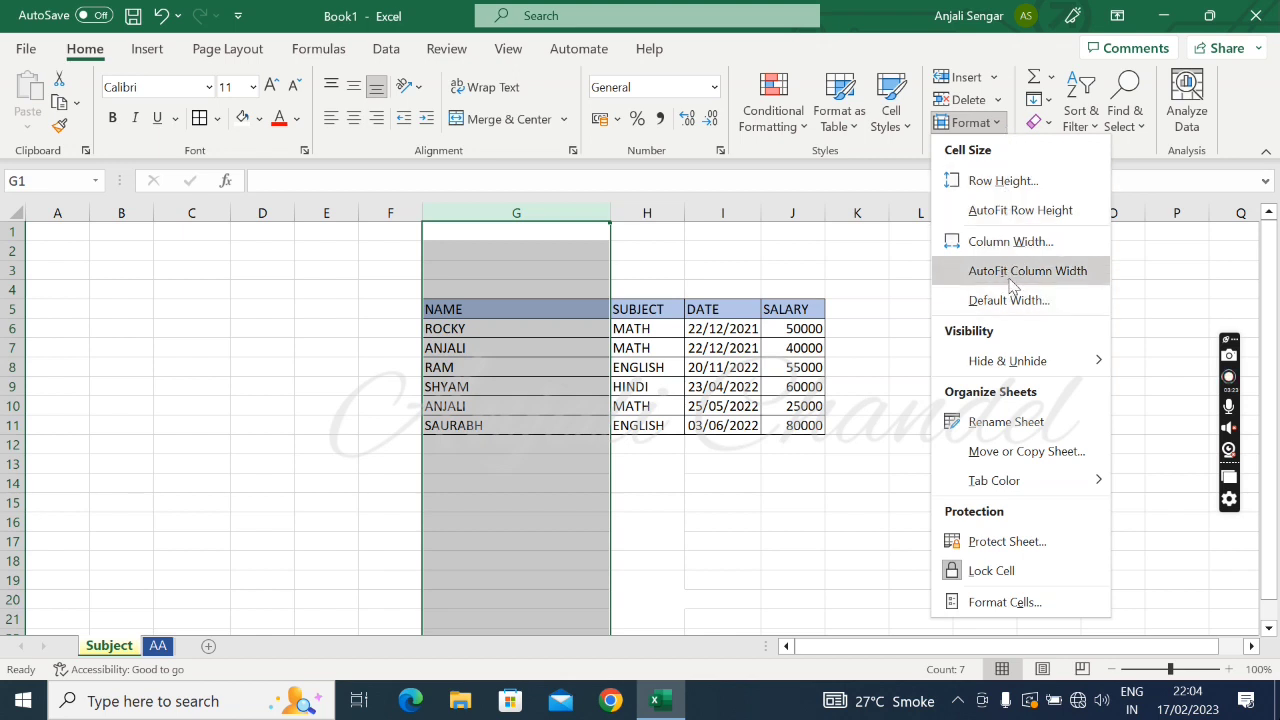
click(1015, 275)
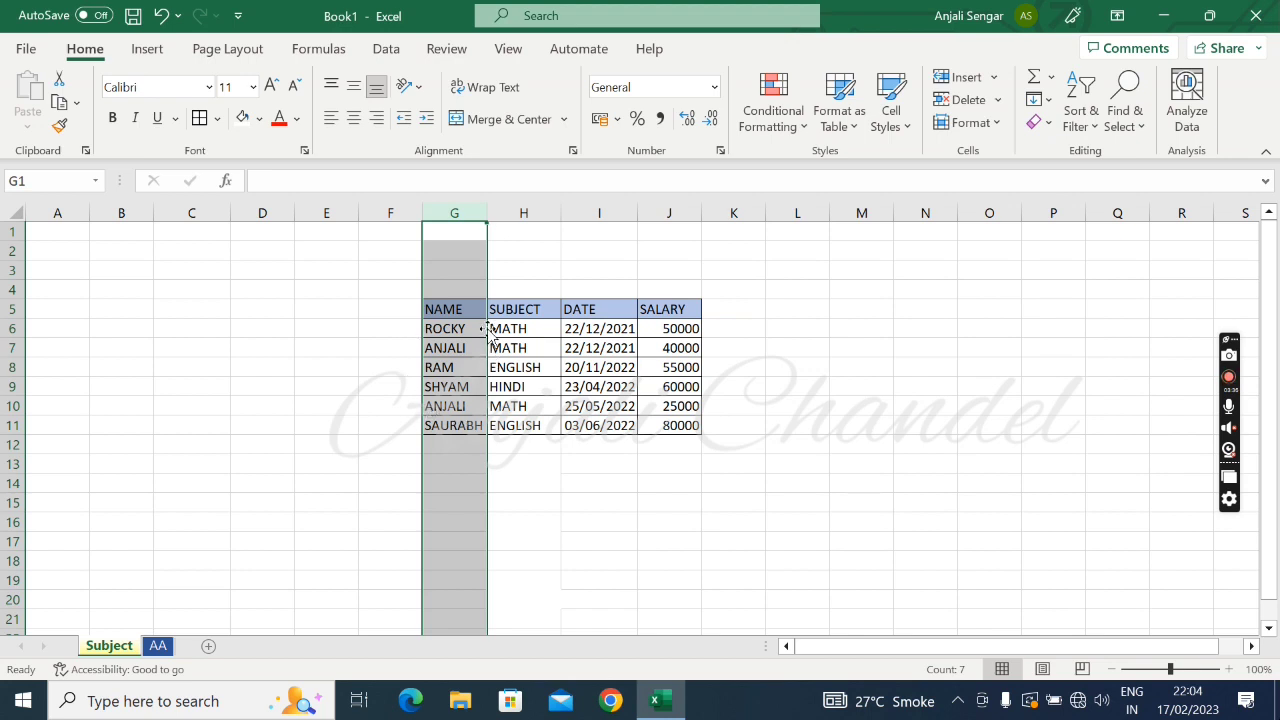
double_click(487, 206)
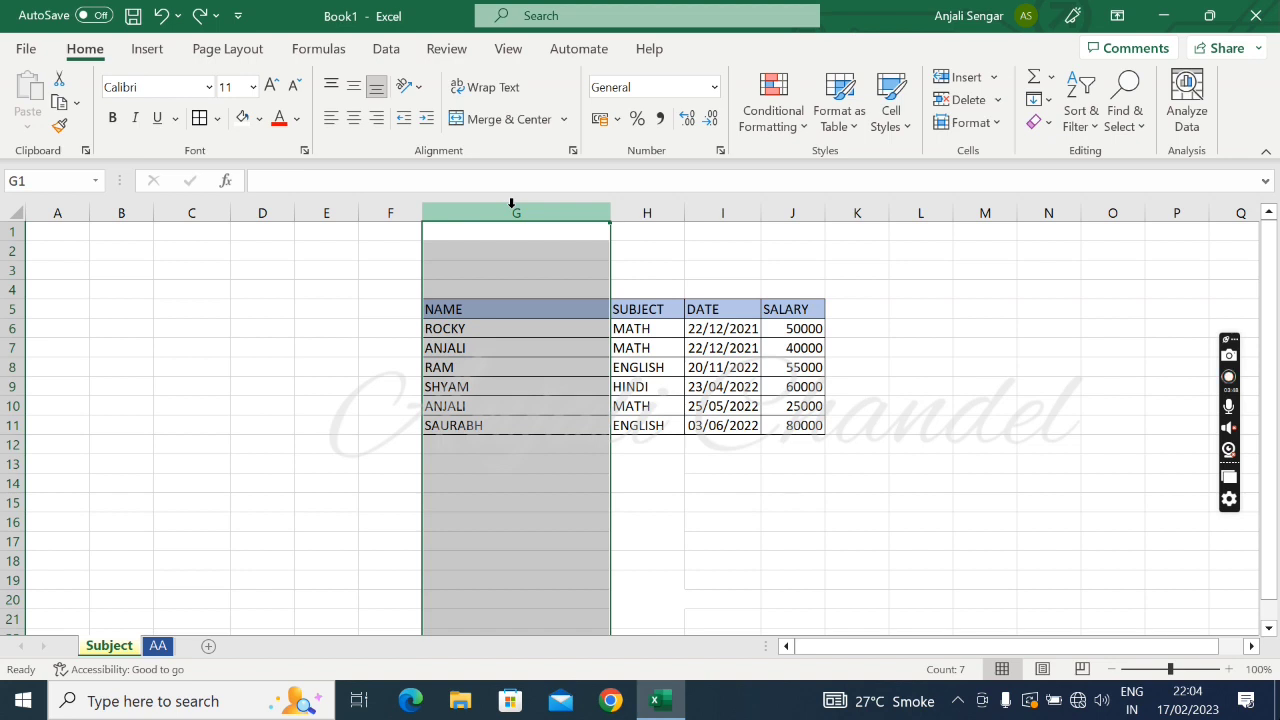
double_click(611, 213)
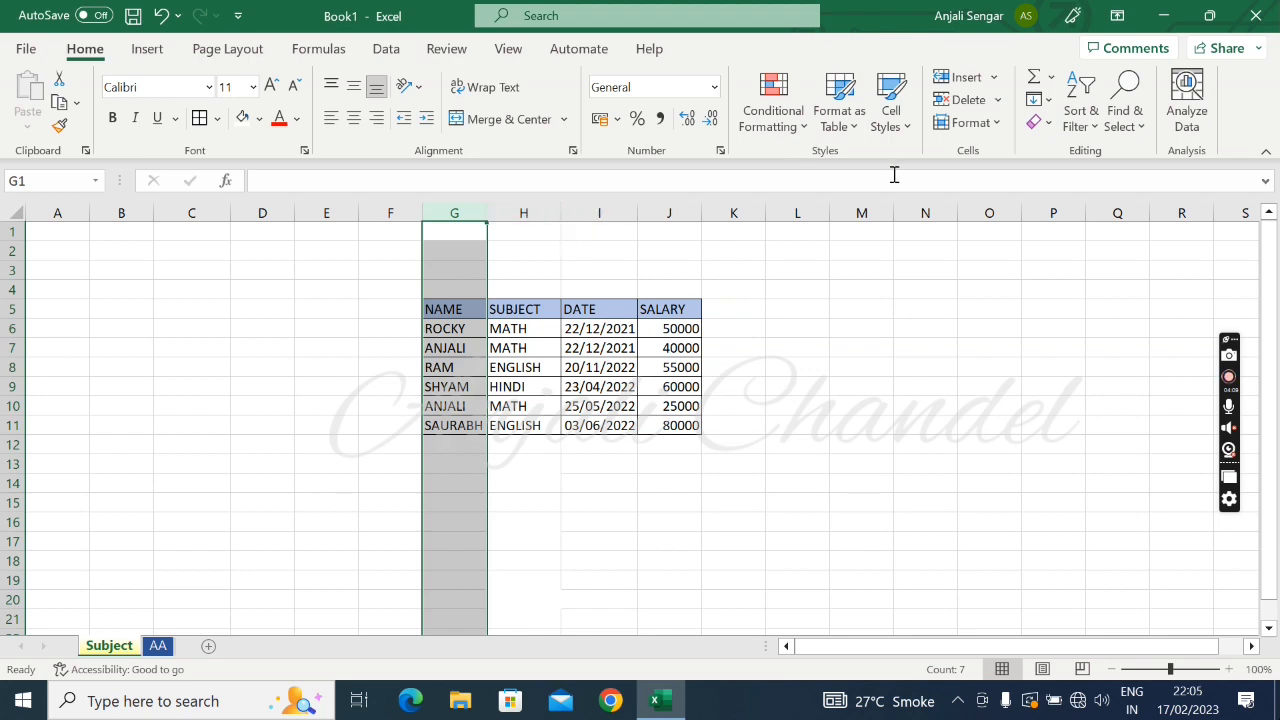
Delete the NAME column from the sheet and undo the deletion
click(997, 104)
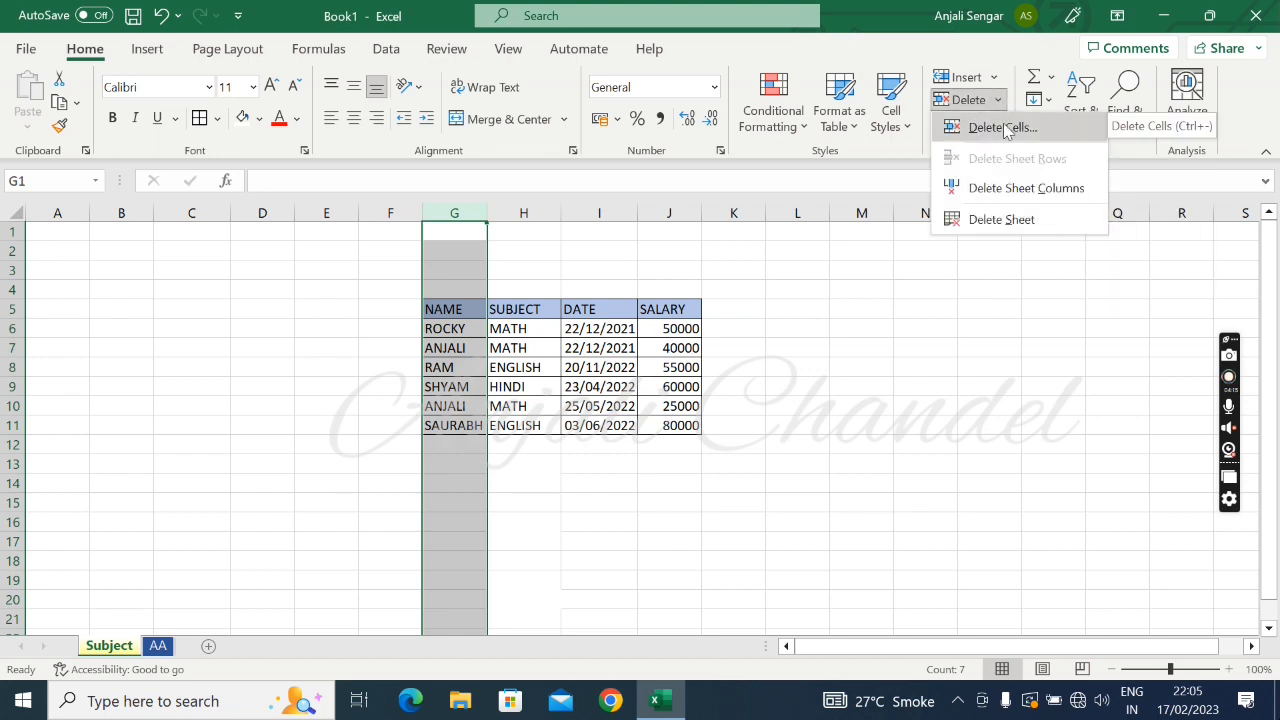
click(1016, 196)
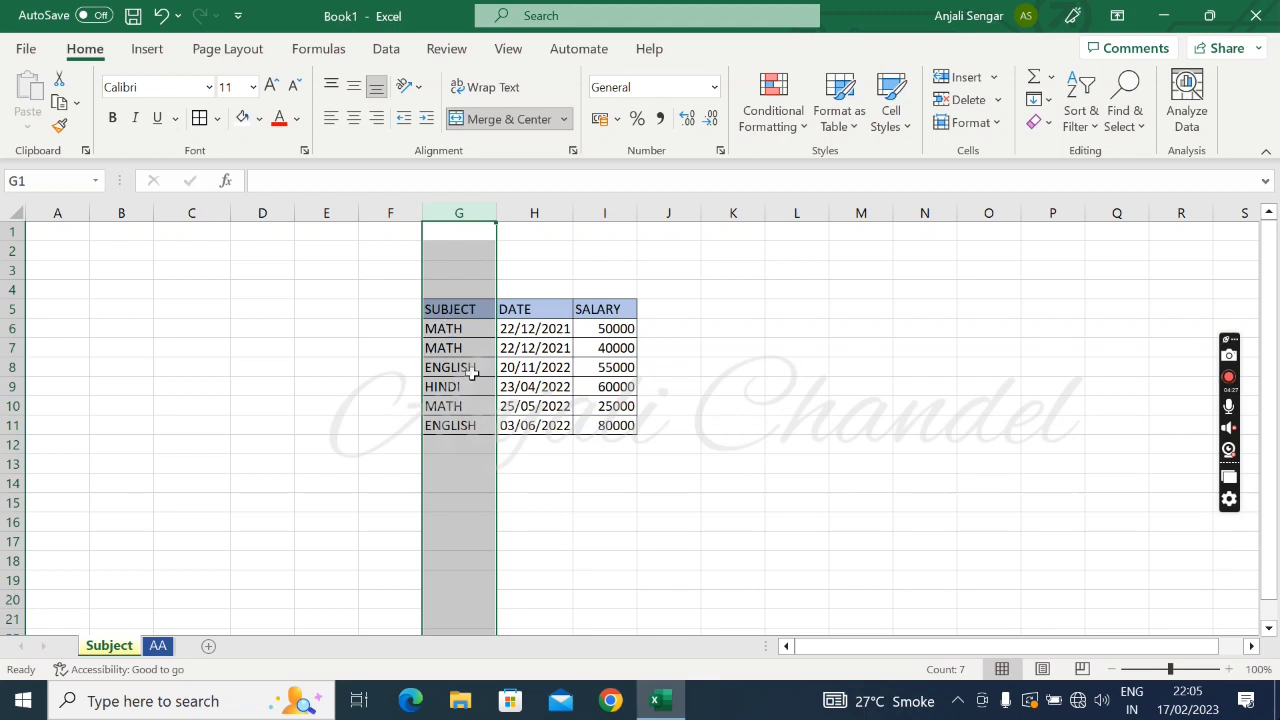
click(164, 18)
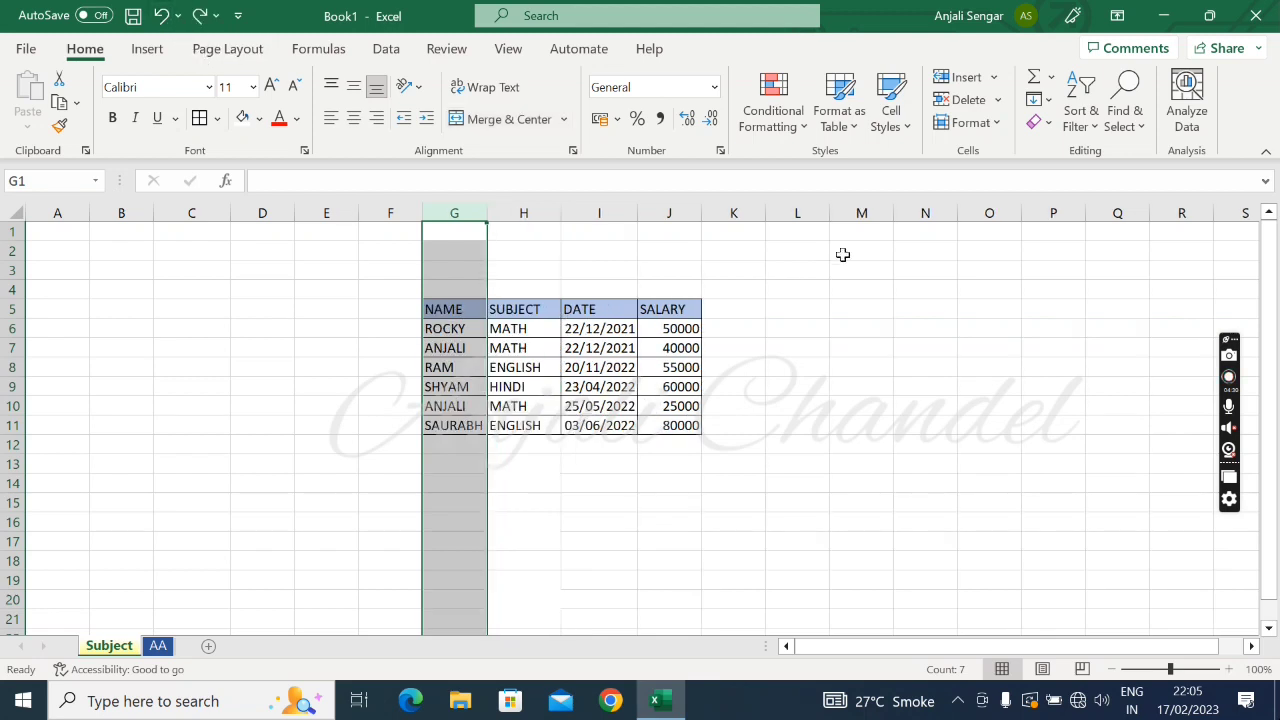
click(998, 100)
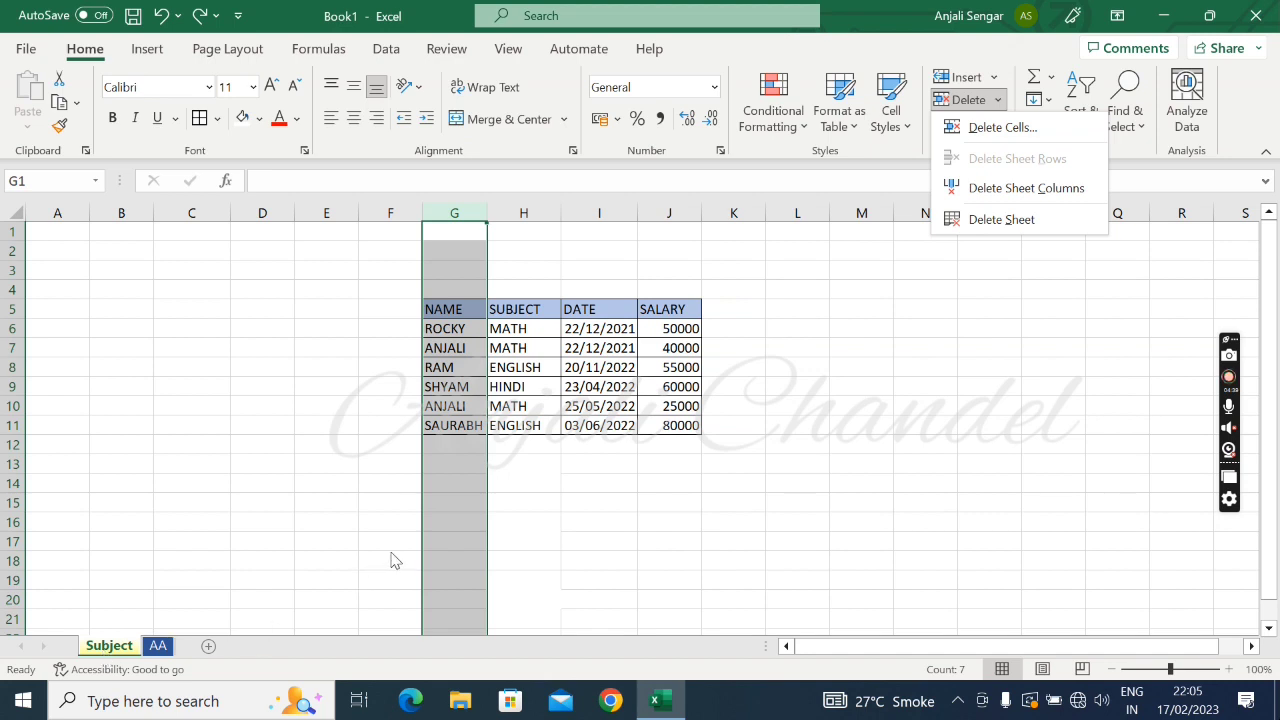
click(554, 447)
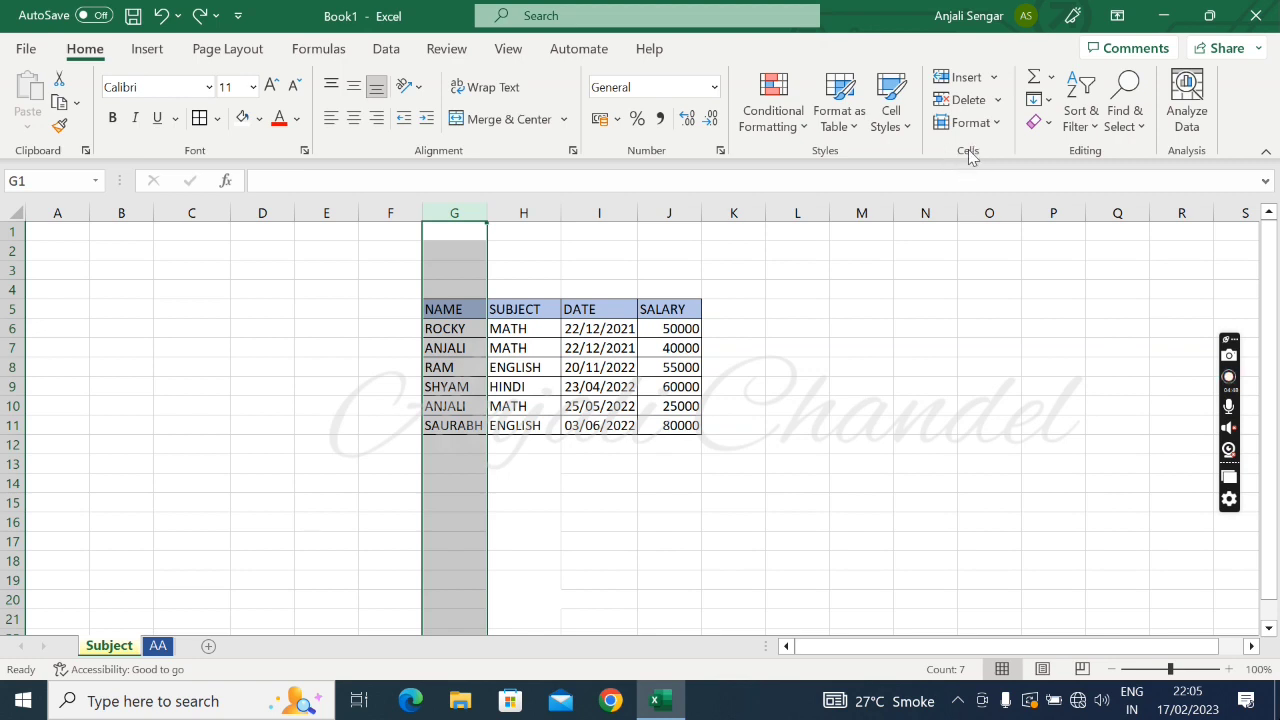
click(896, 348)
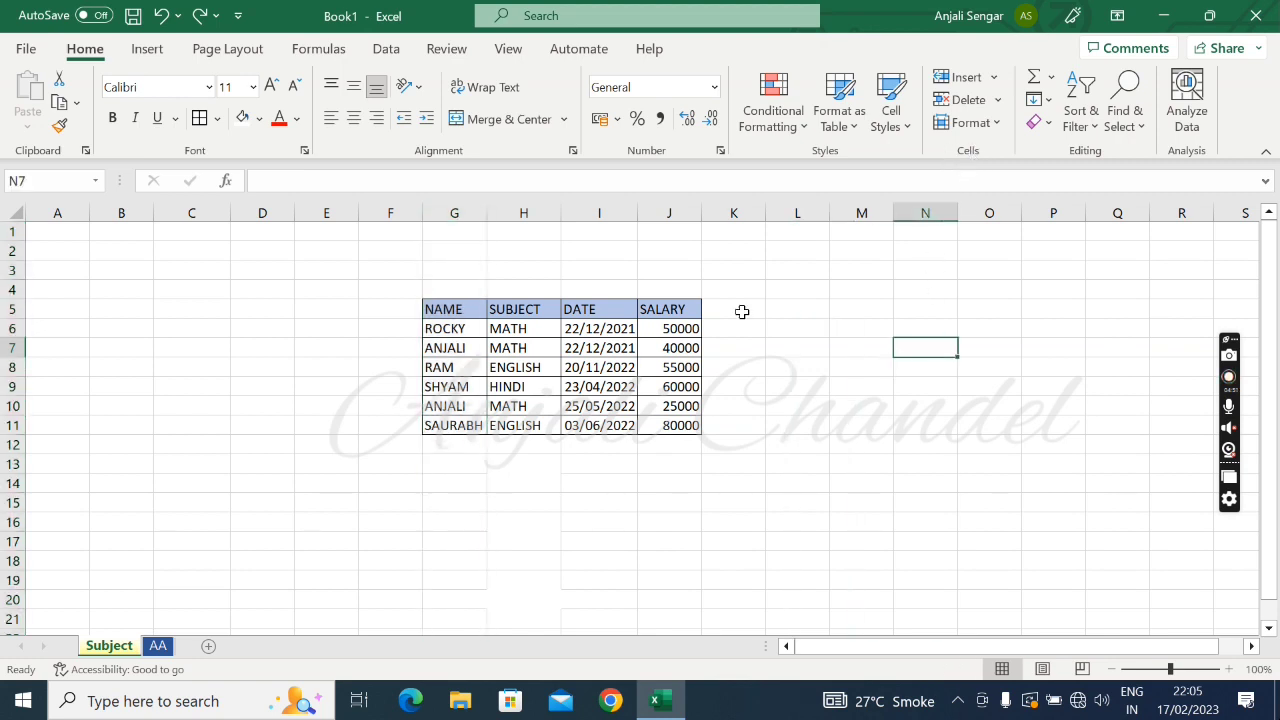
Widen the NAME, SUBJECT, DATE and SALARY columns of the table beyond their contents
drag(486, 209, 694, 209)
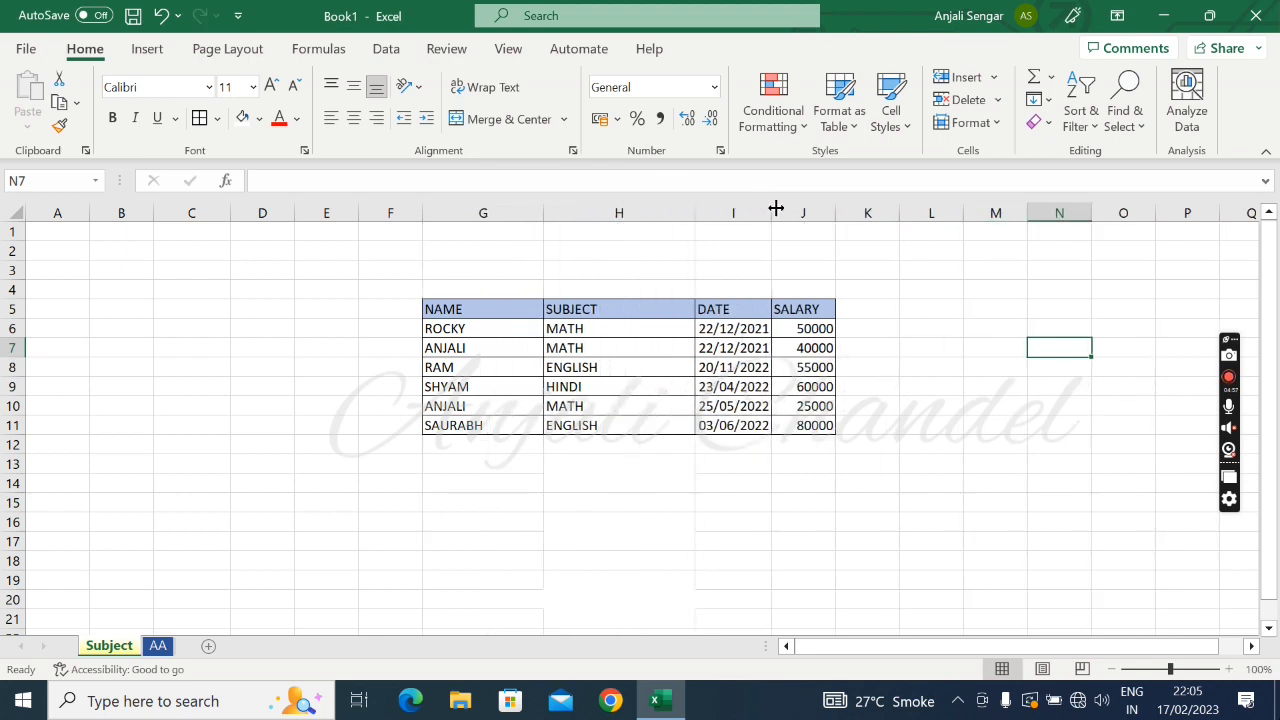
drag(775, 208, 937, 208)
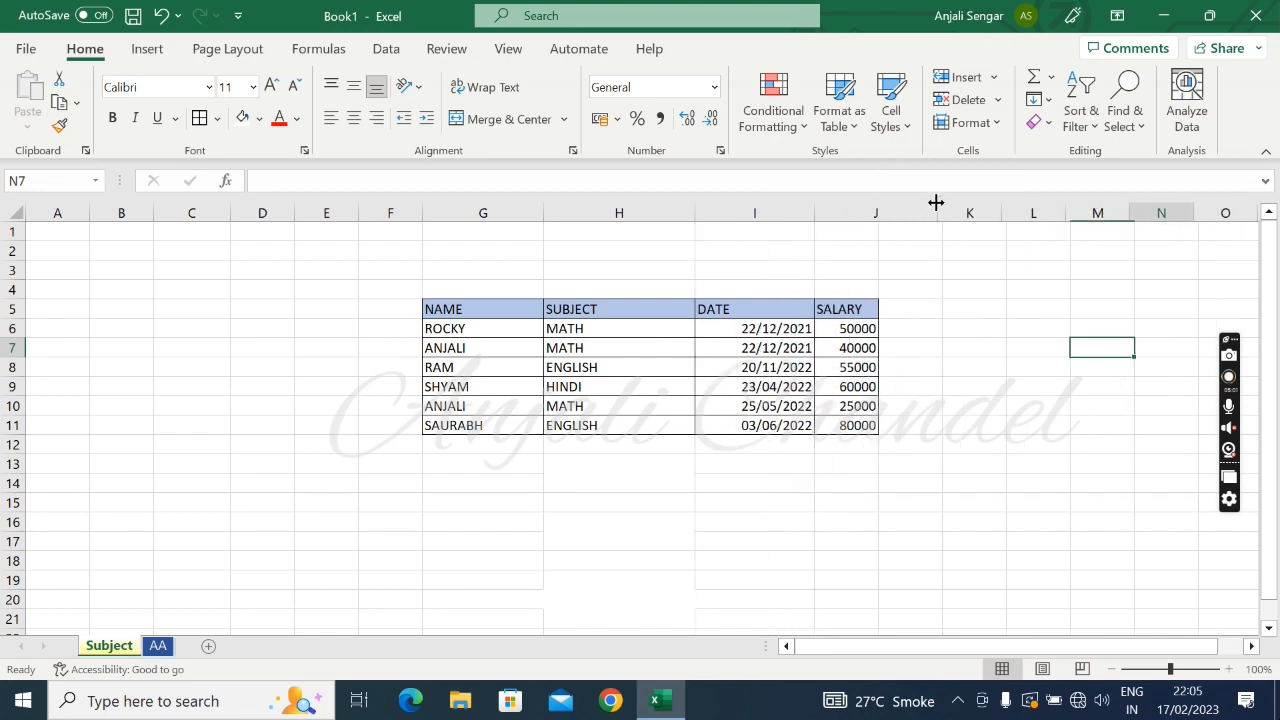
Center the contents of the table's data cells G6:J11 horizontally, leaving out the header row
click(466, 325)
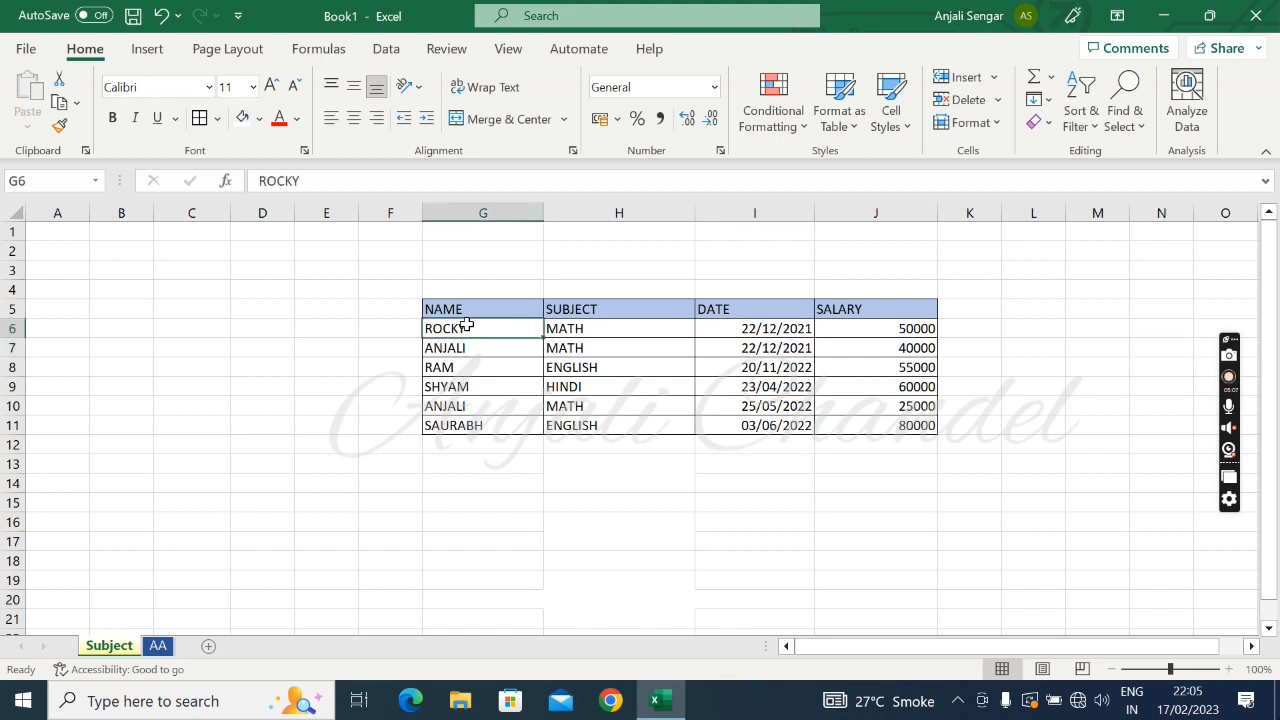
key(shift+Right)
key(shift+Right)
key(shift+Right)
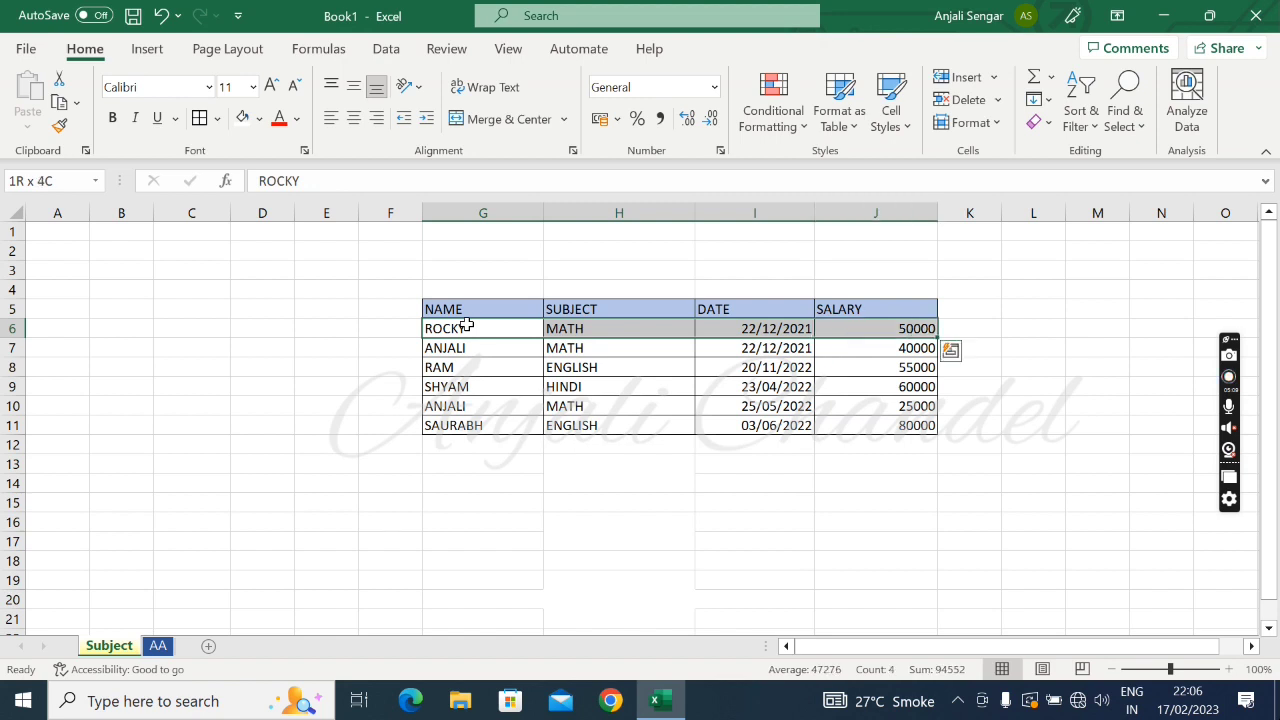
key(shift+Down)
key(shift+Down)
key(shift+Down)
key(shift+Down)
key(shift+Down)
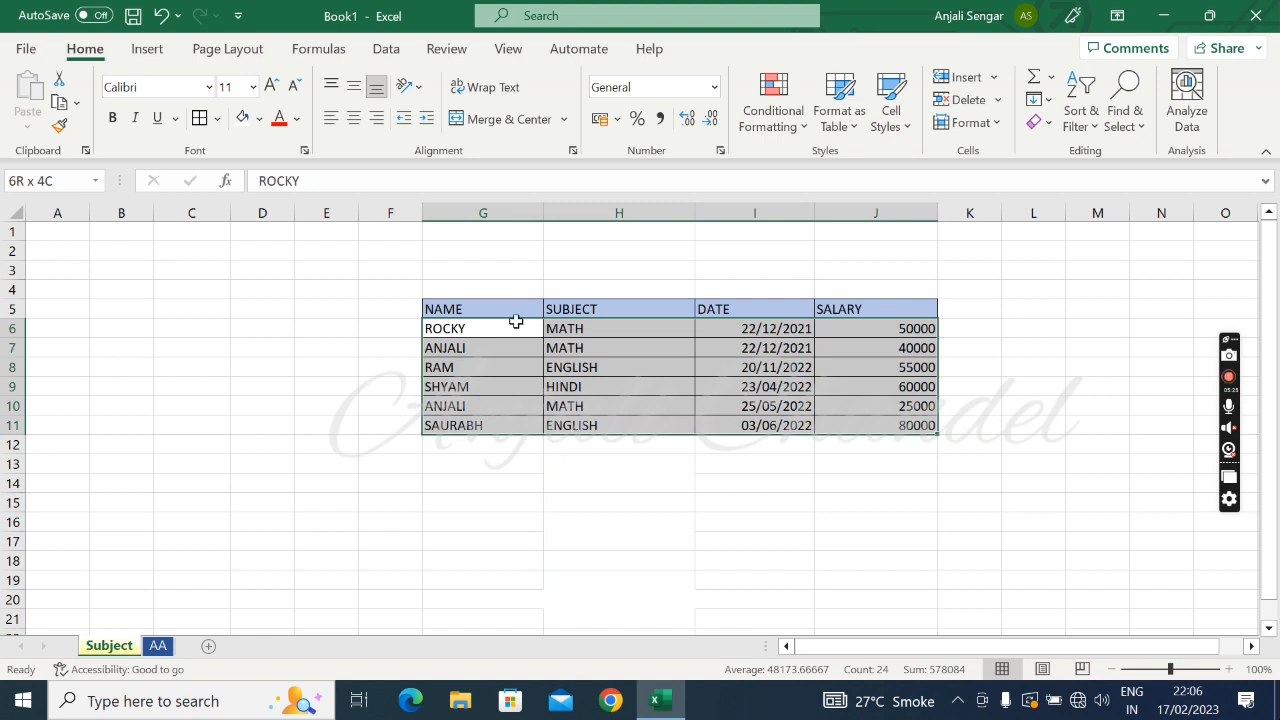
click(355, 118)
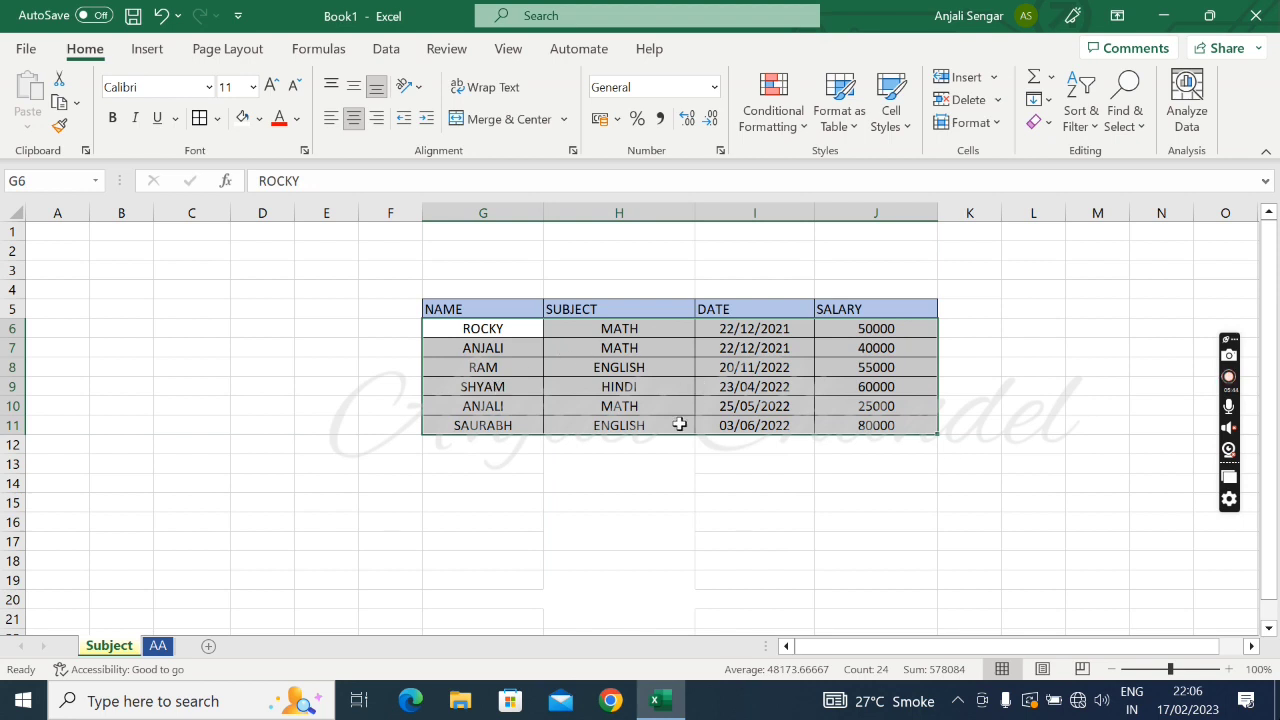
Left-align the contents of data cells G6:J11 and make row 6 several times taller
click(330, 119)
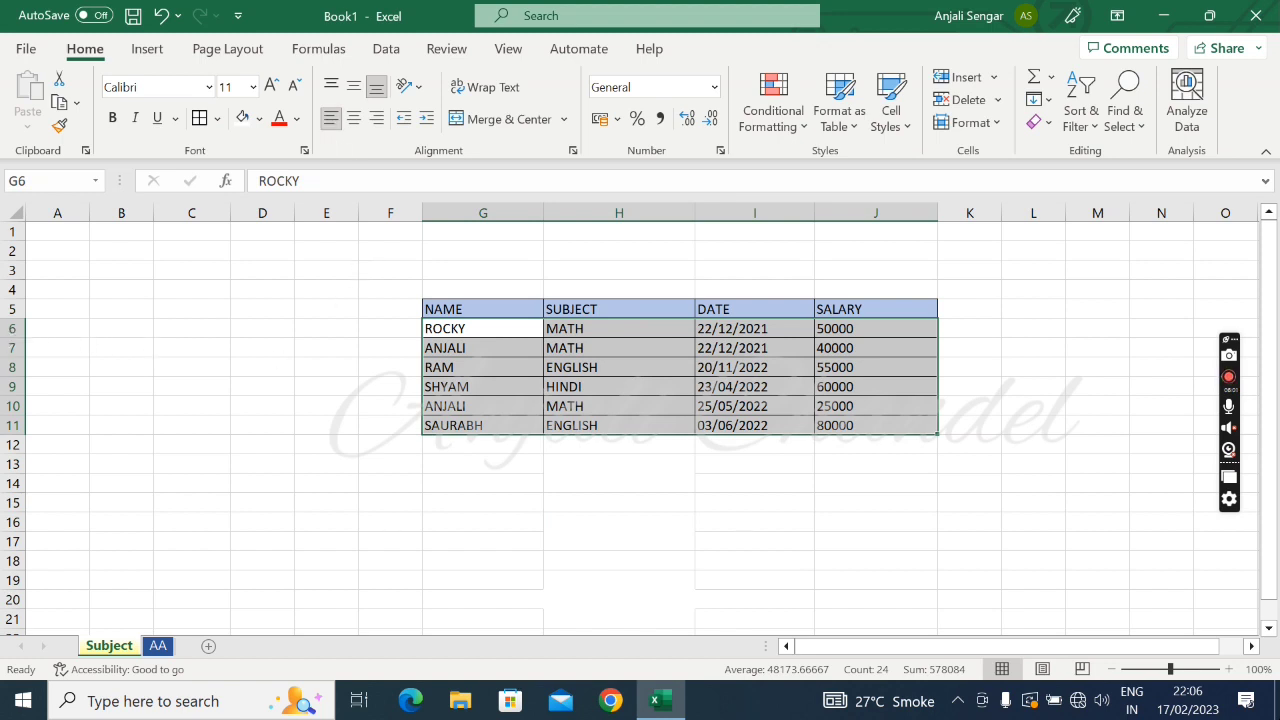
drag(8, 339, 8, 381)
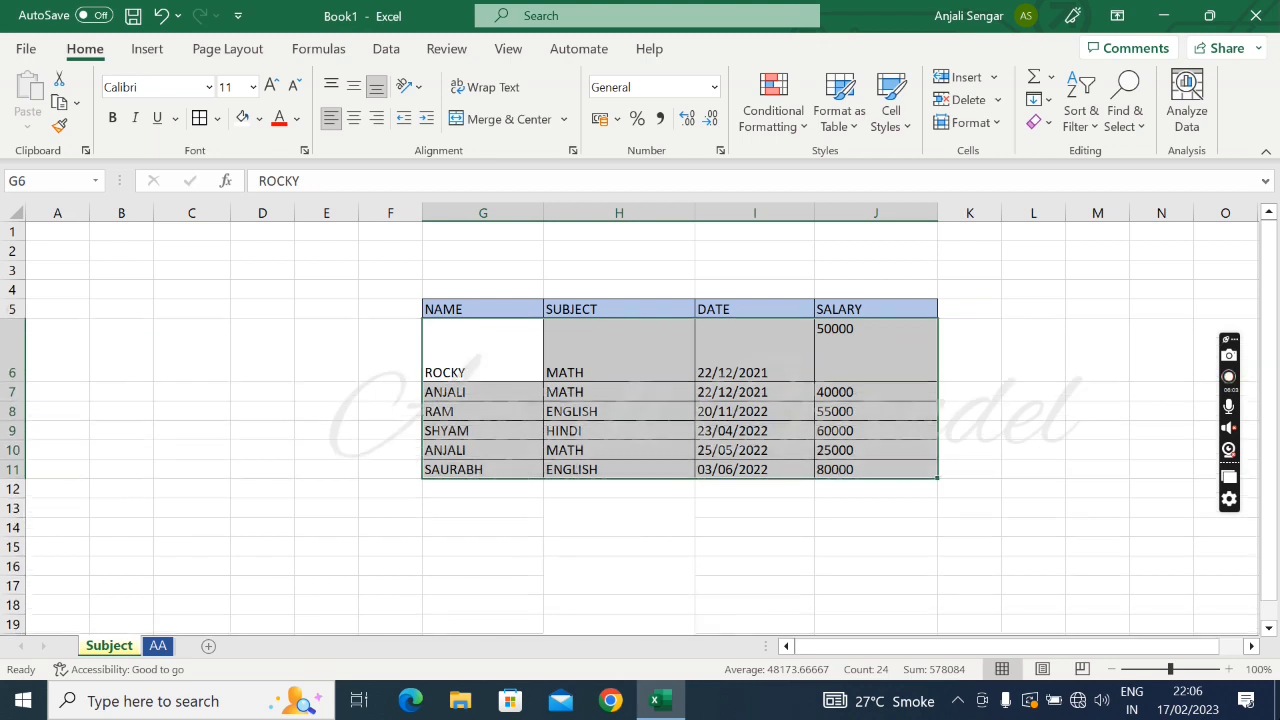
Middle-align the contents of cells G6:J6 vertically
click(470, 365)
key(shift+Right)
key(shift+Right)
key(shift+Right)
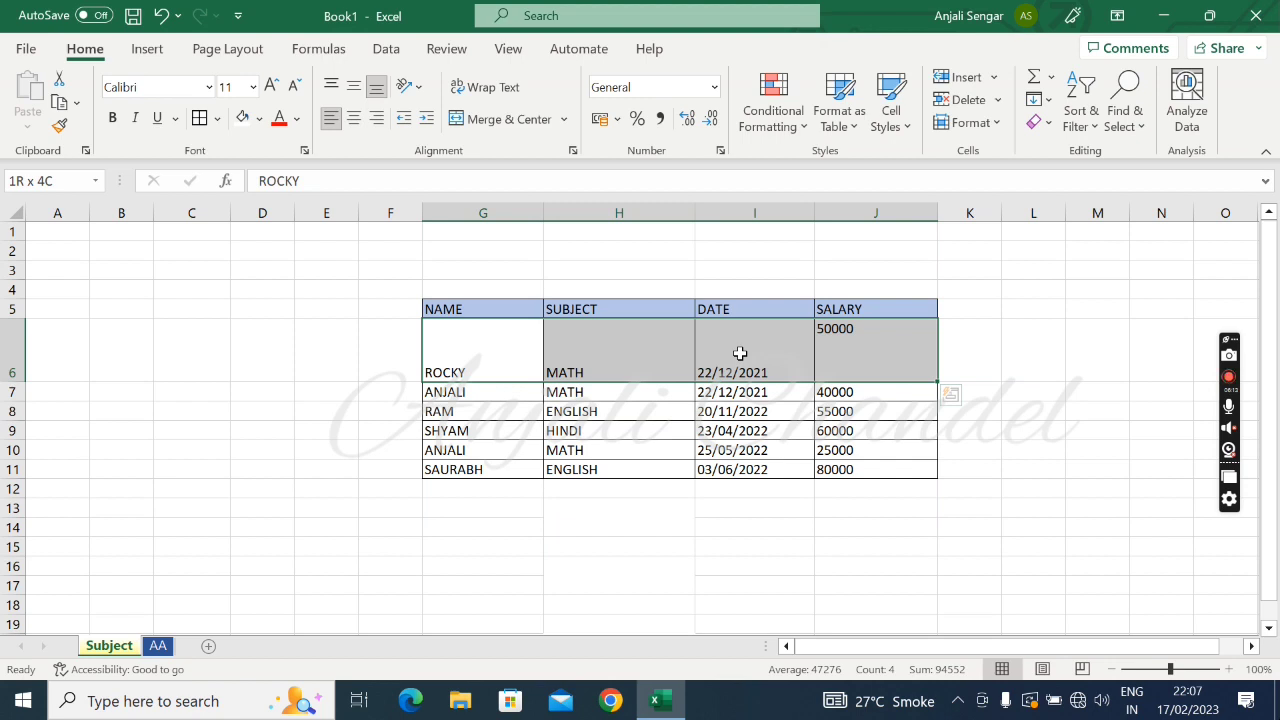
click(355, 88)
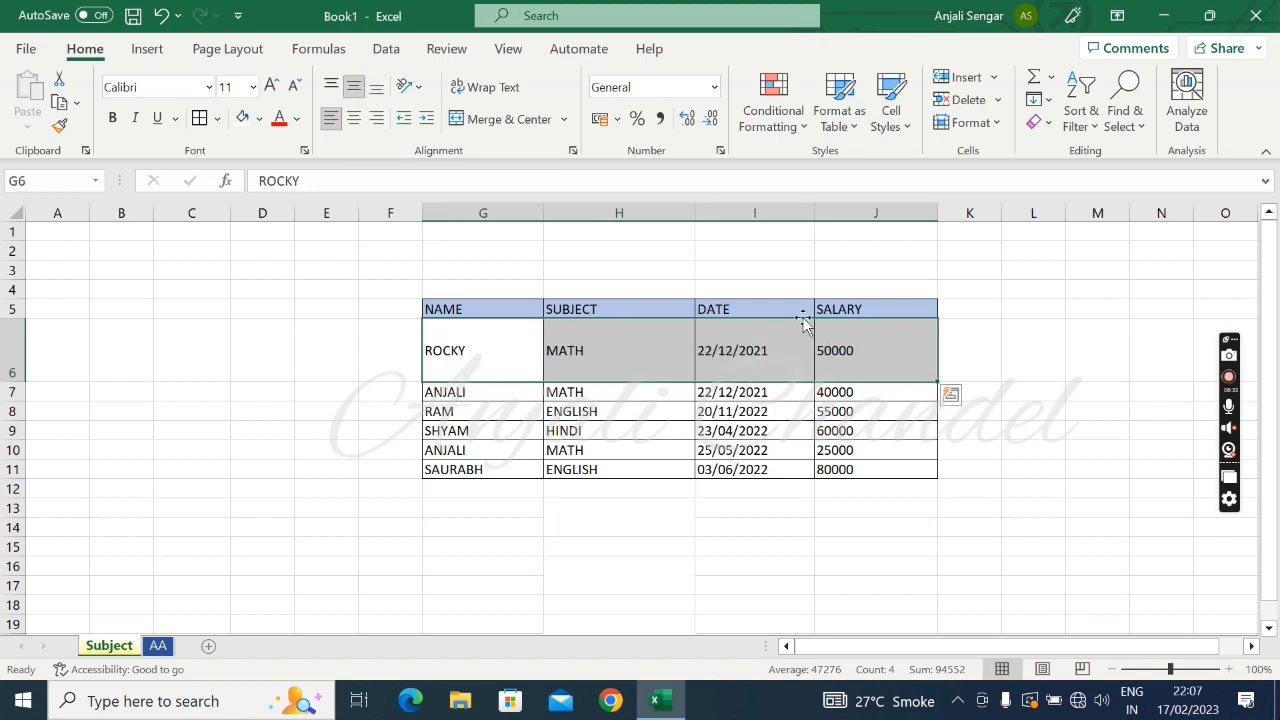
Bottom-align cells G6:J6 and AutoFit the height of row 6 to its contents
click(375, 89)
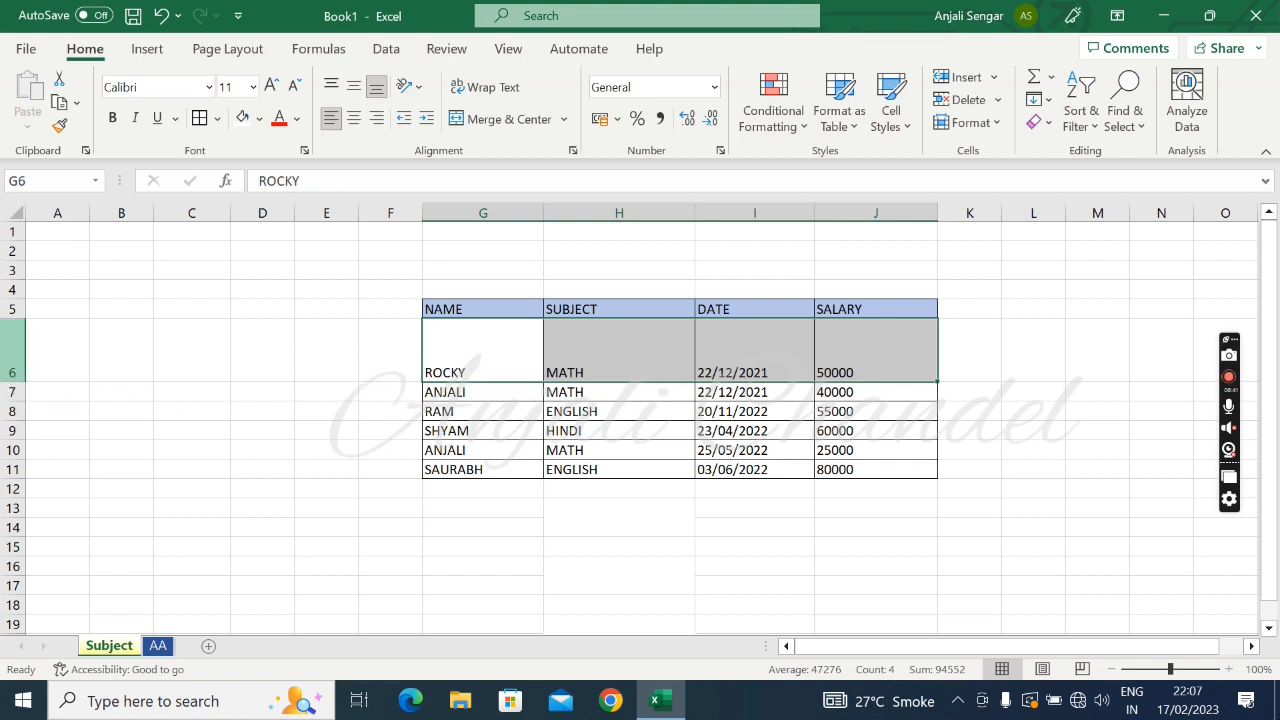
double_click(9, 381)
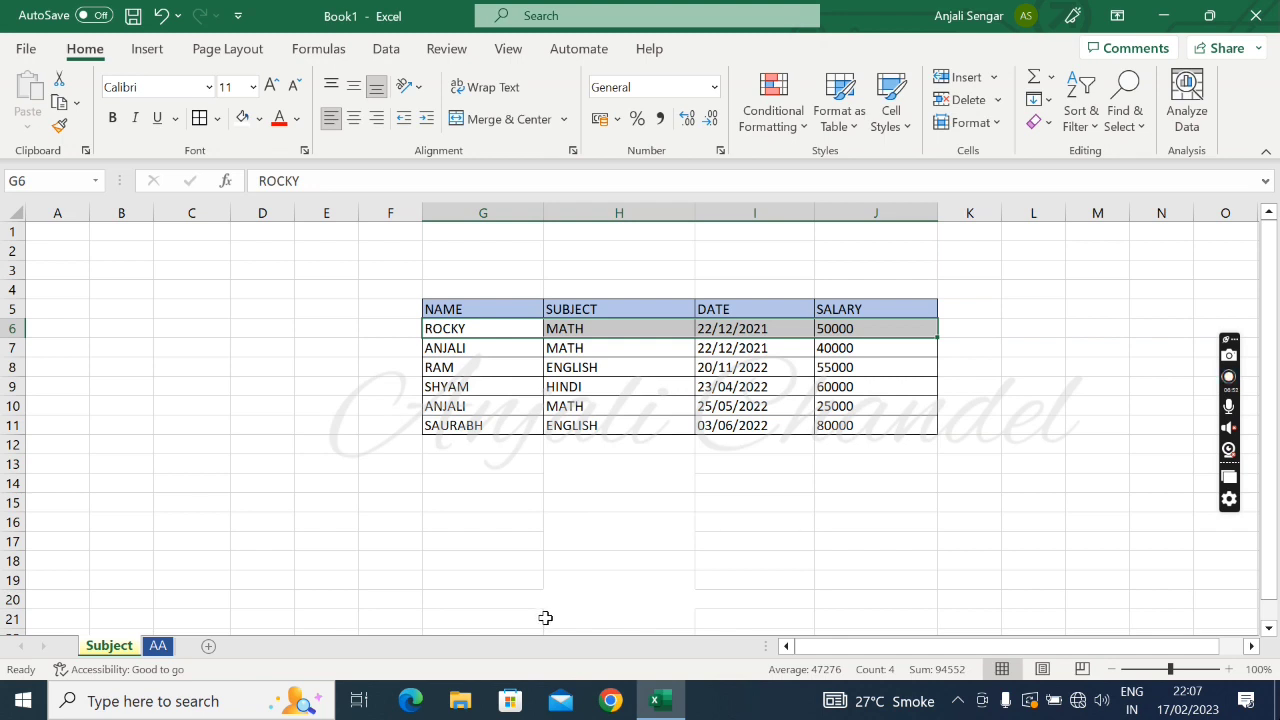
Select the SALARY values in J6:J11 to review them and clear the selection
click(836, 329)
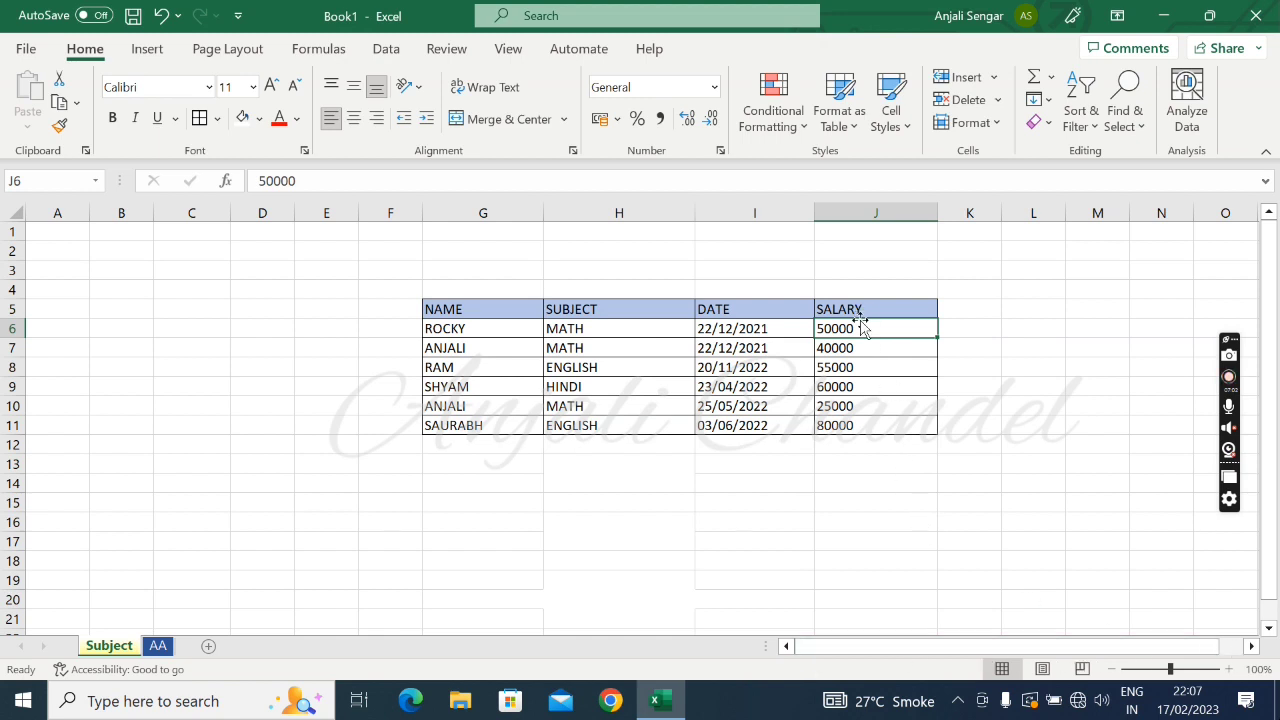
key(shift+Down)
key(shift+Down)
key(shift+Down)
key(shift+Down)
key(shift+Down)
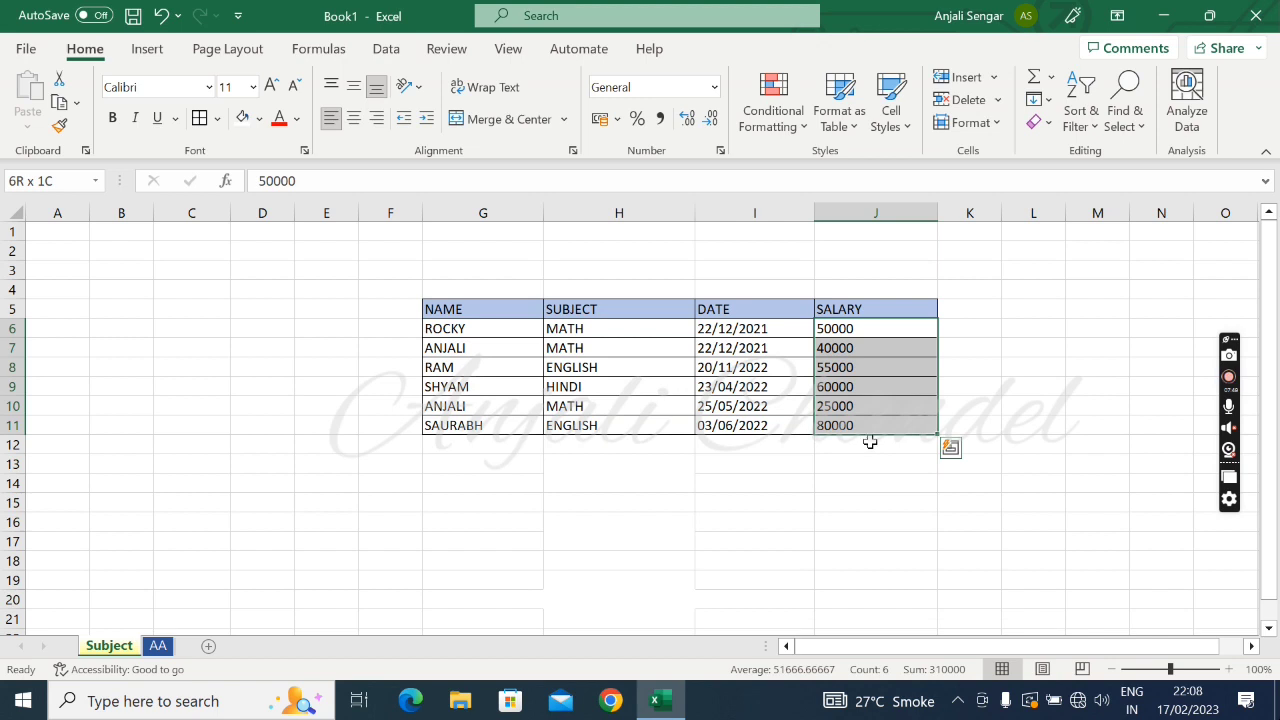
click(986, 328)
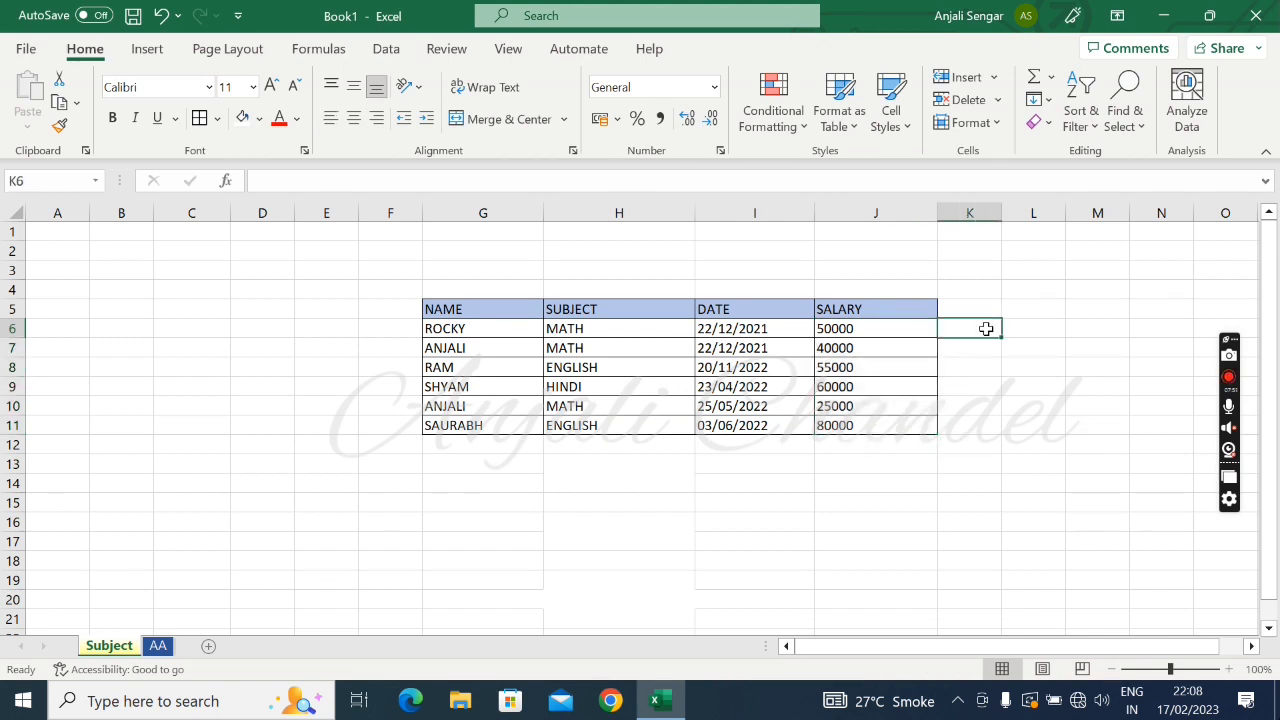
Enter the label AVERAGE in the merged cell H13 below the SUBJECT column
click(571, 480)
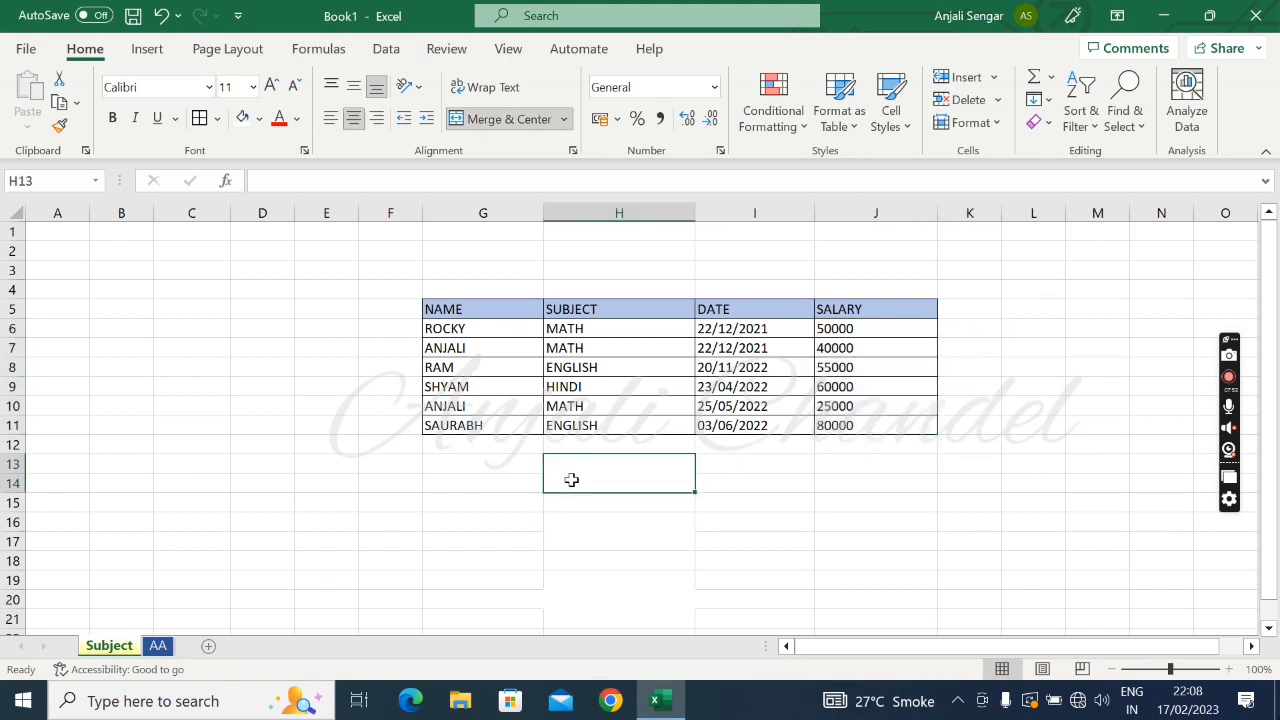
text(AVERG)
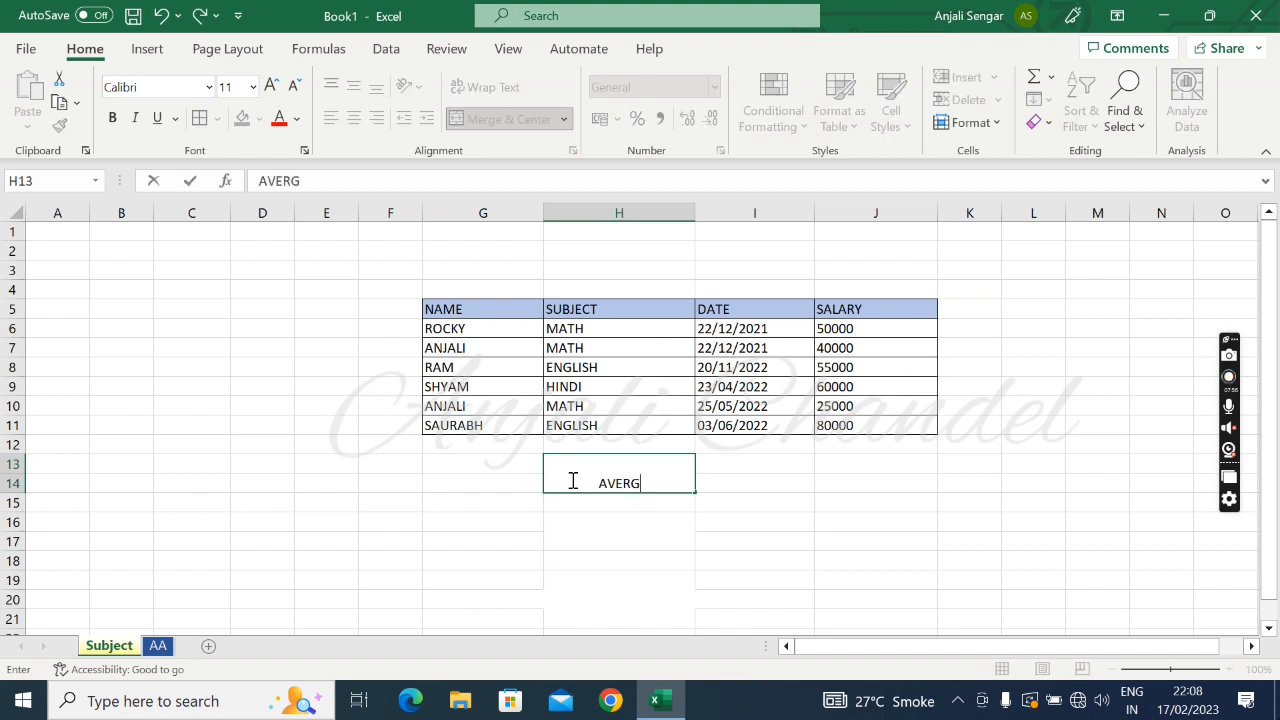
key(BackSpace)
text(AGE)
key(Tab)
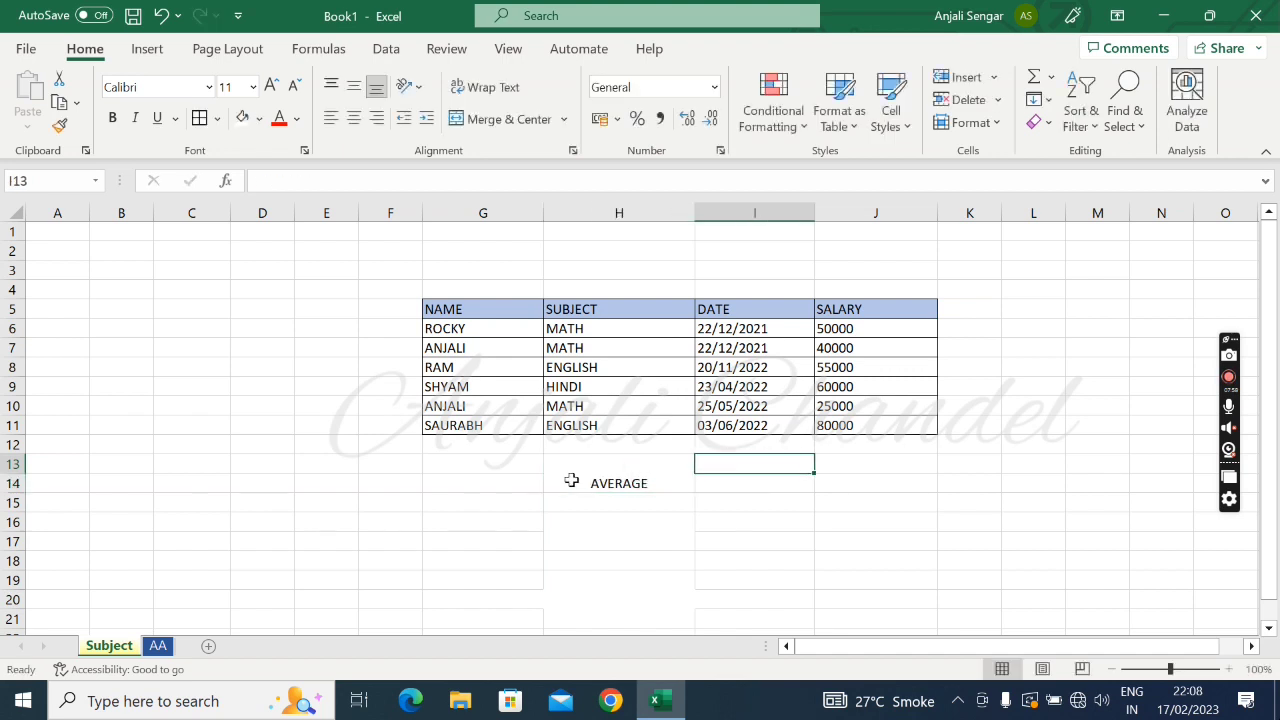
Total the SALARY values in cell I13 with the formula =SUM(J6:J11)
text(=)
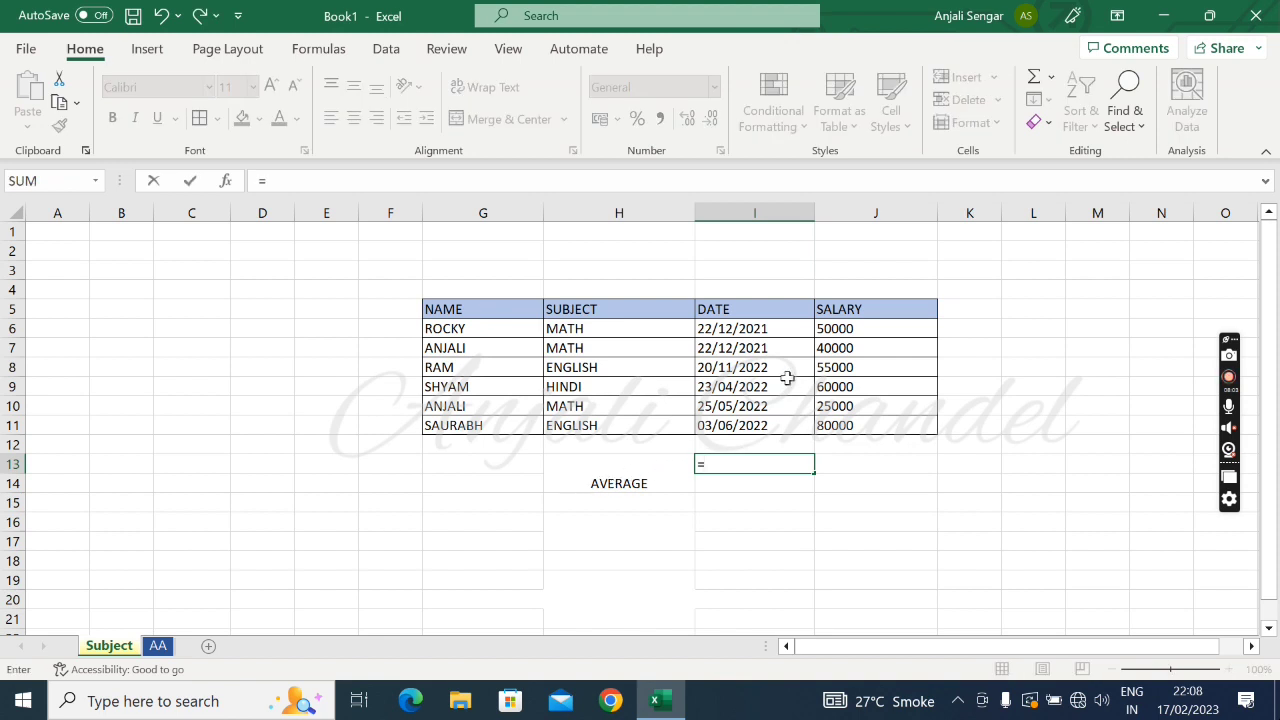
text(S)
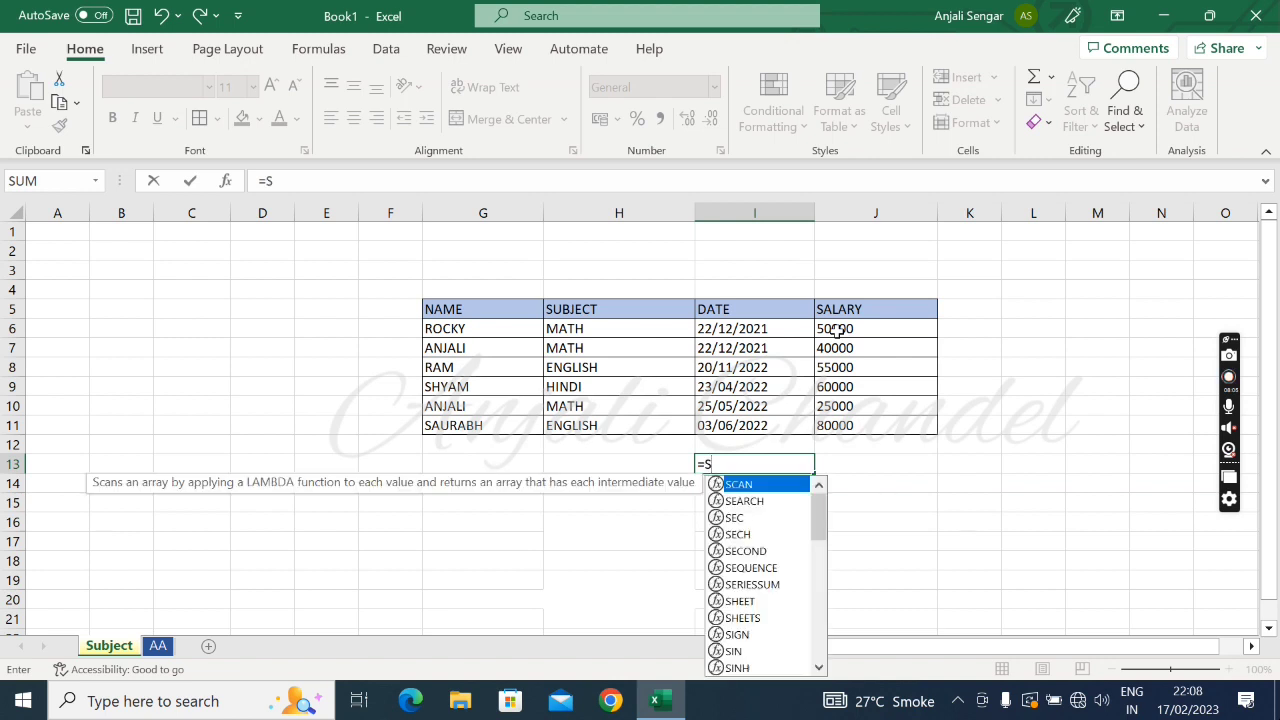
text(UM()
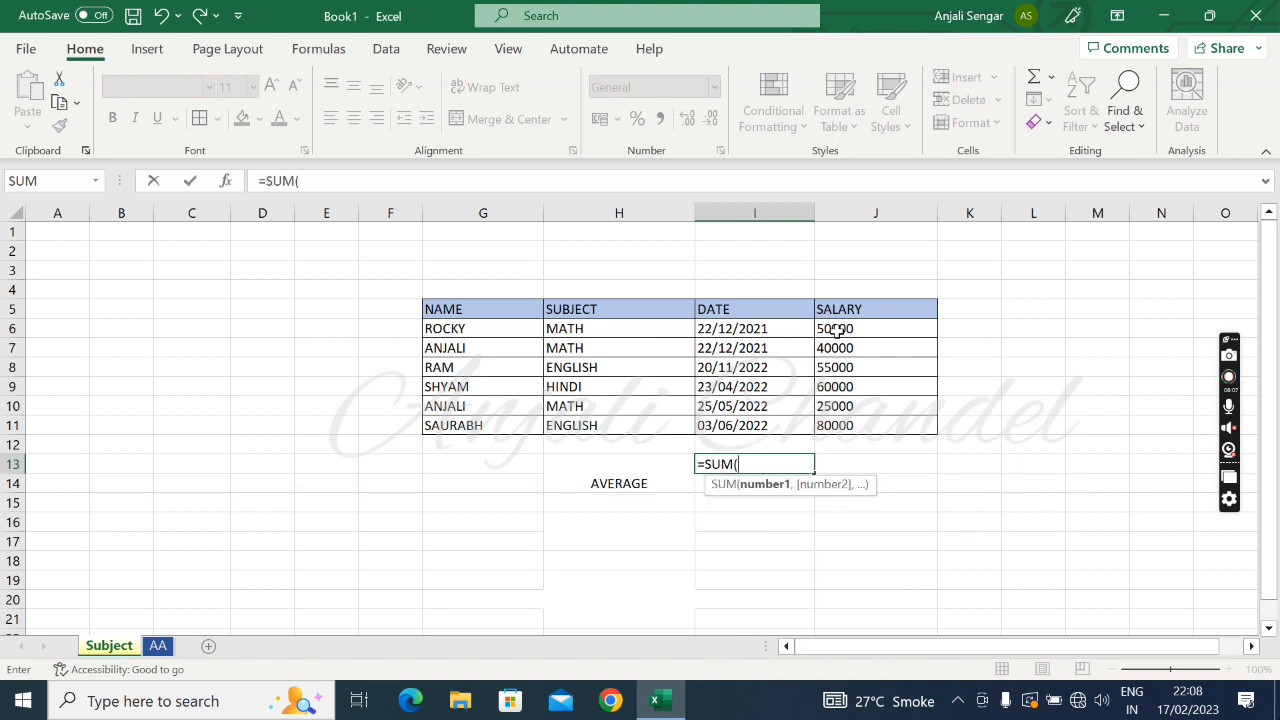
click(866, 328)
key(shift+Down)
key(shift+Down)
key(shift+Down)
key(shift+Down)
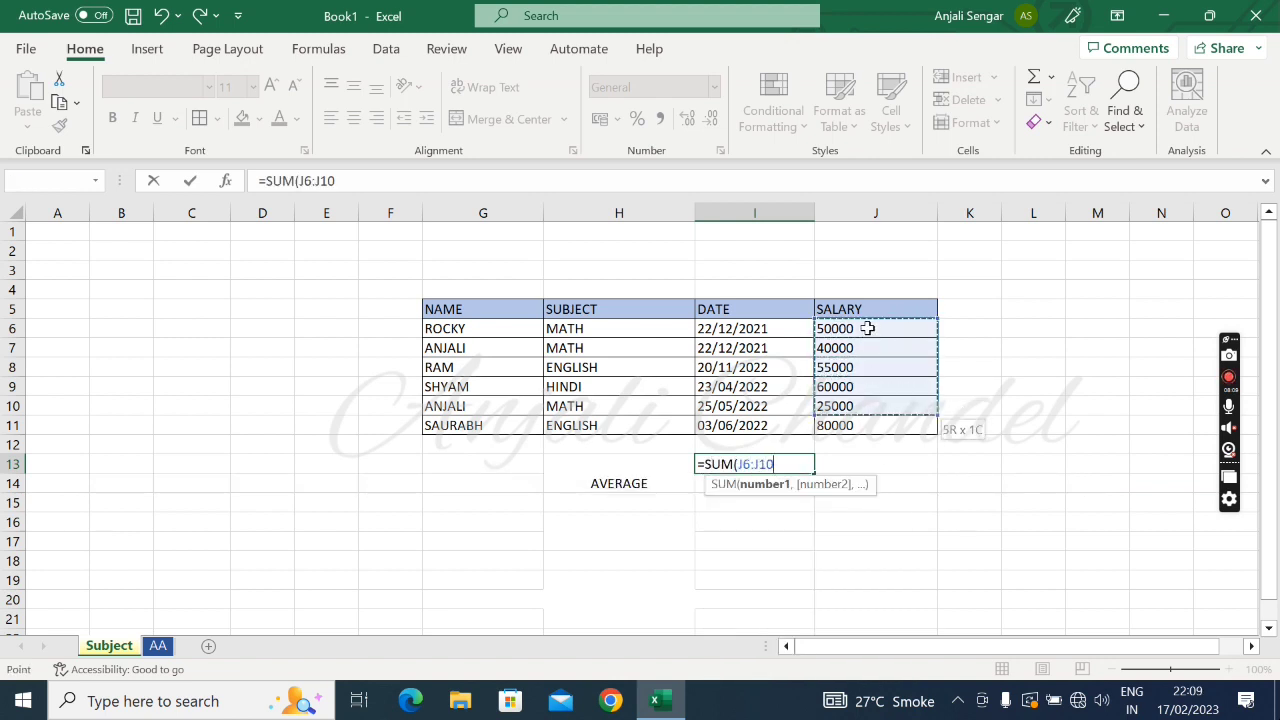
key(shift+Down)
text())
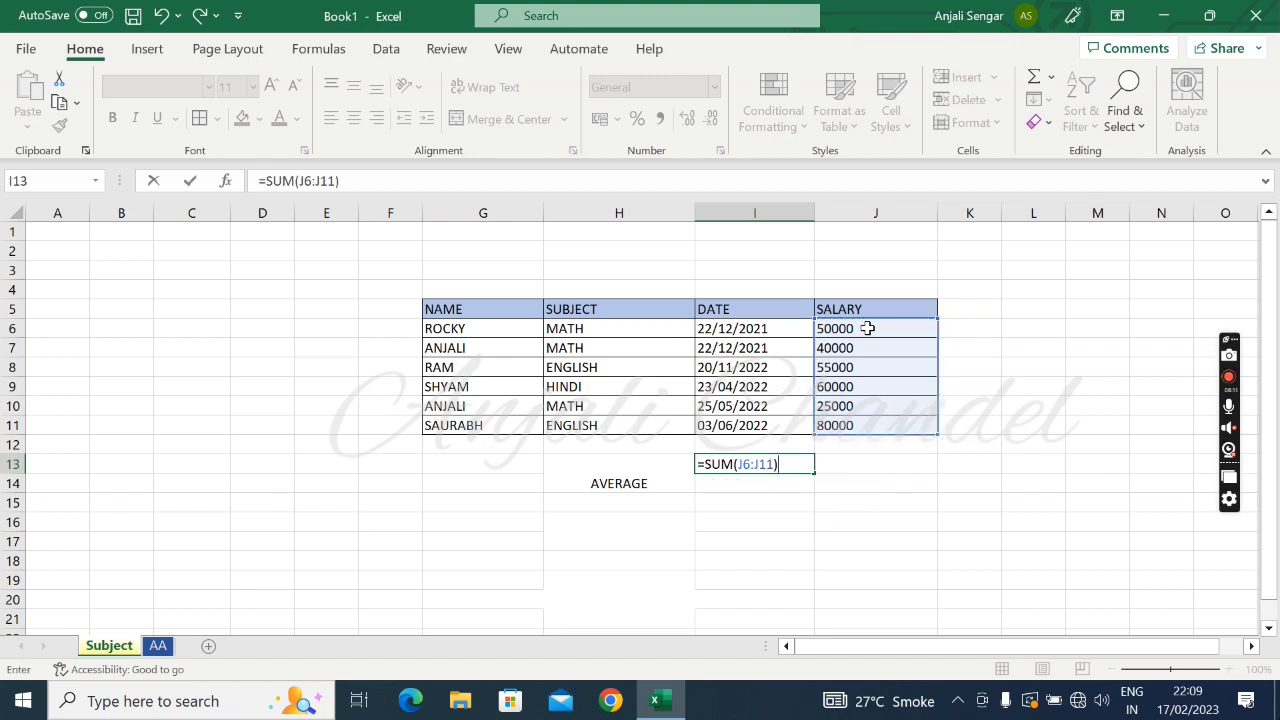
key(Return)
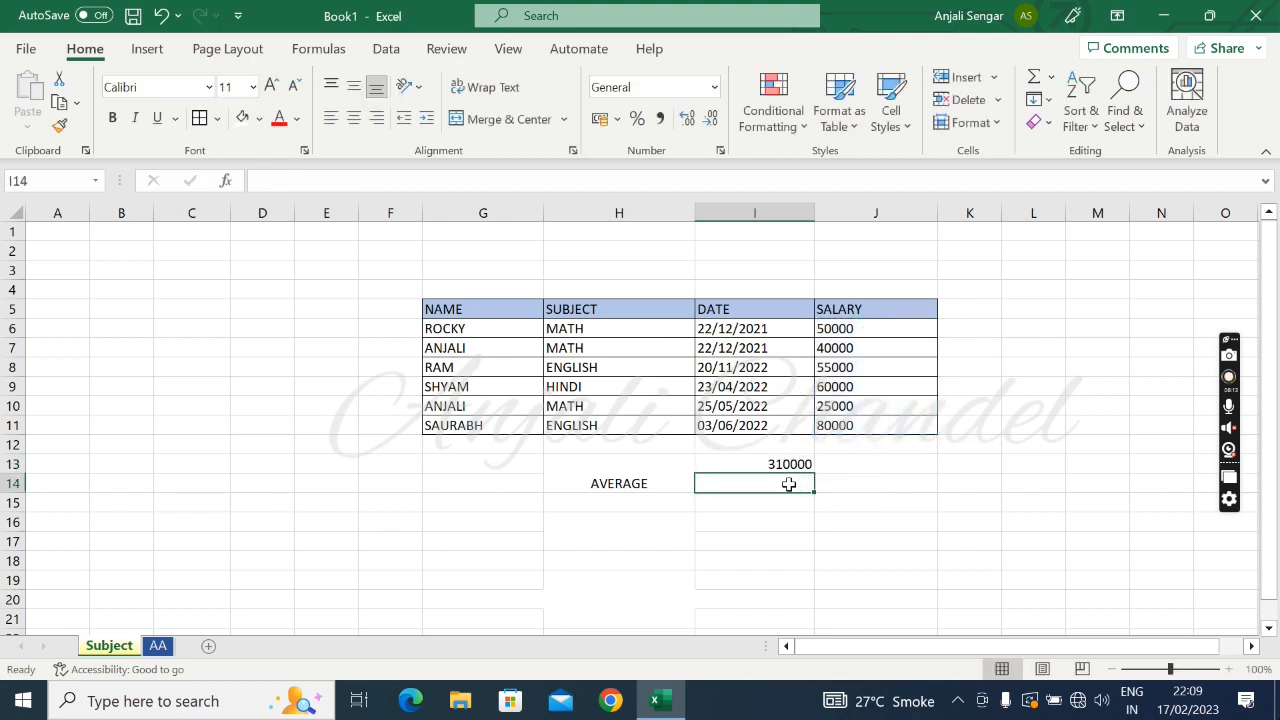
Count the SALARY entries in cell I14 with the formula =COUNT(J6:J11)
text(=C)
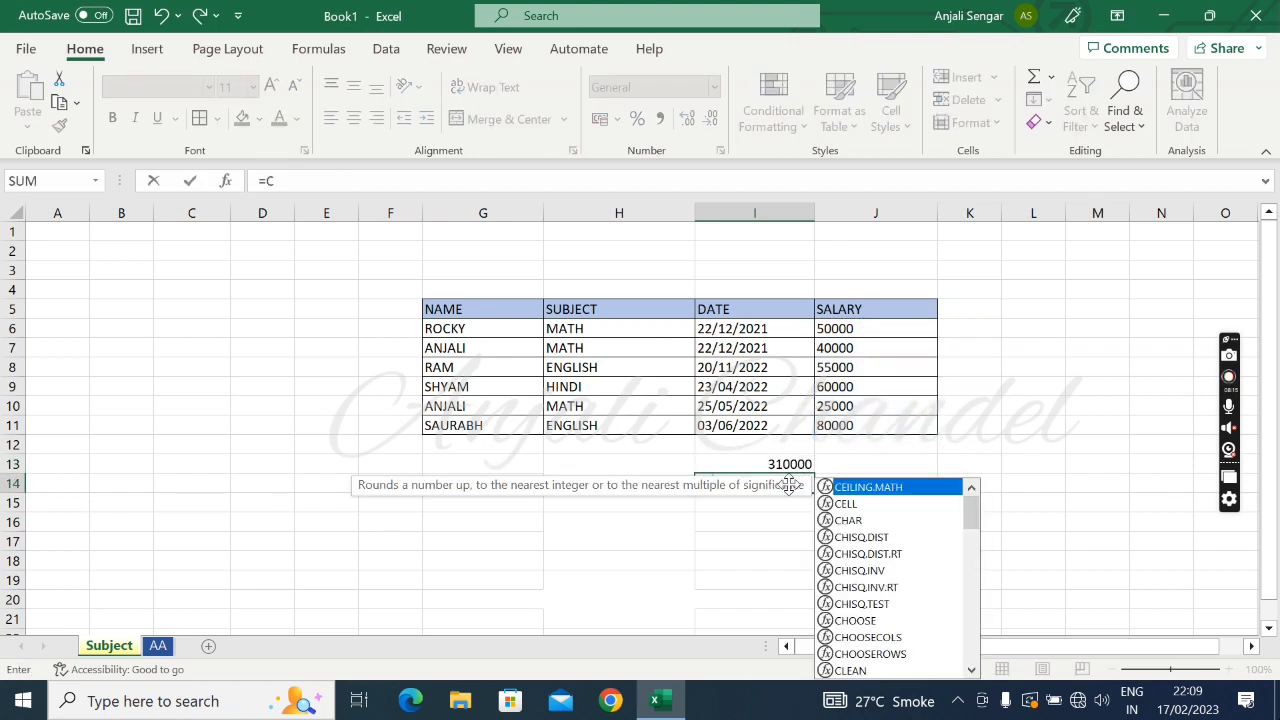
key(BackSpace)
text(COUN)
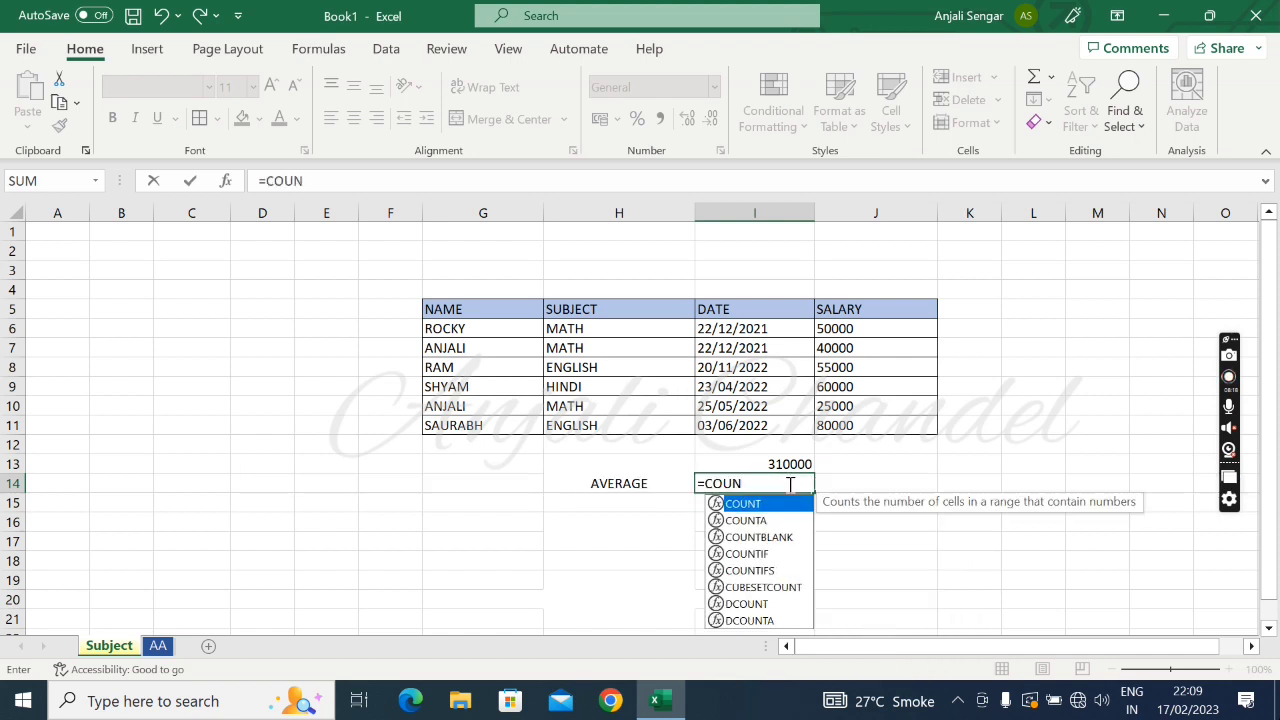
double_click(742, 505)
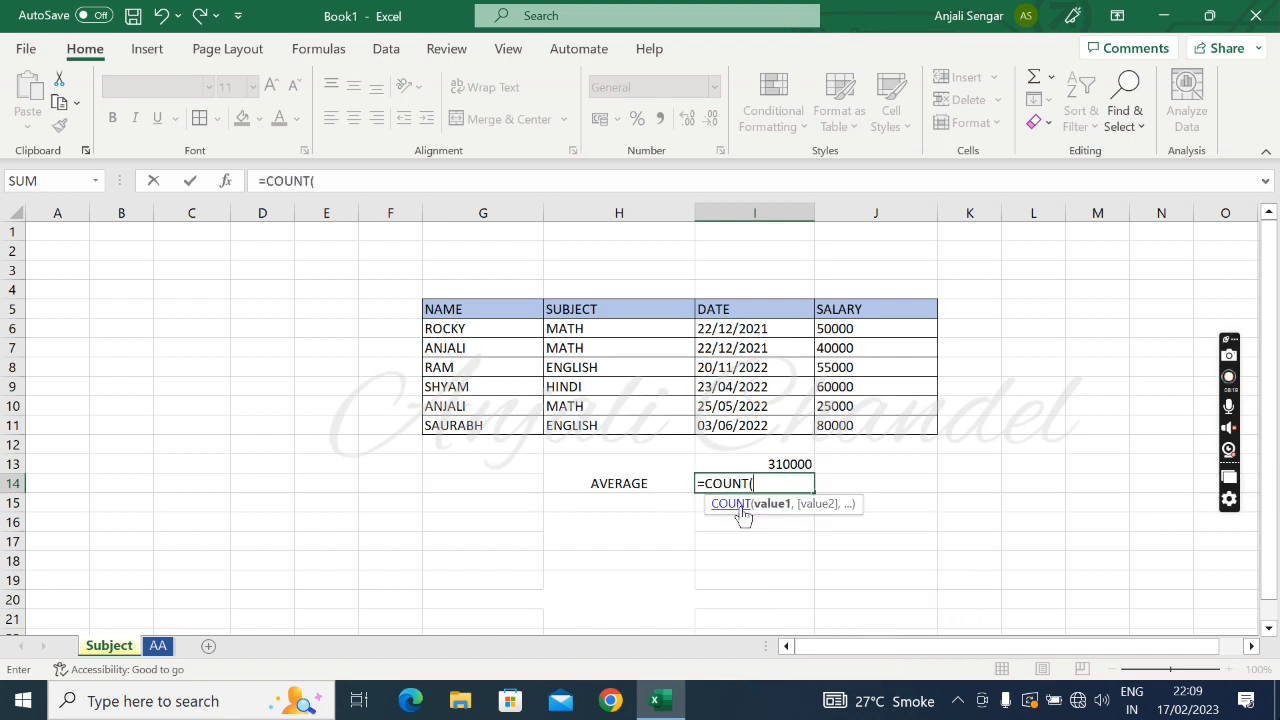
click(857, 327)
key(shift+Down)
key(shift+Down)
key(shift+Down)
key(shift+Down)
key(shift+Down)
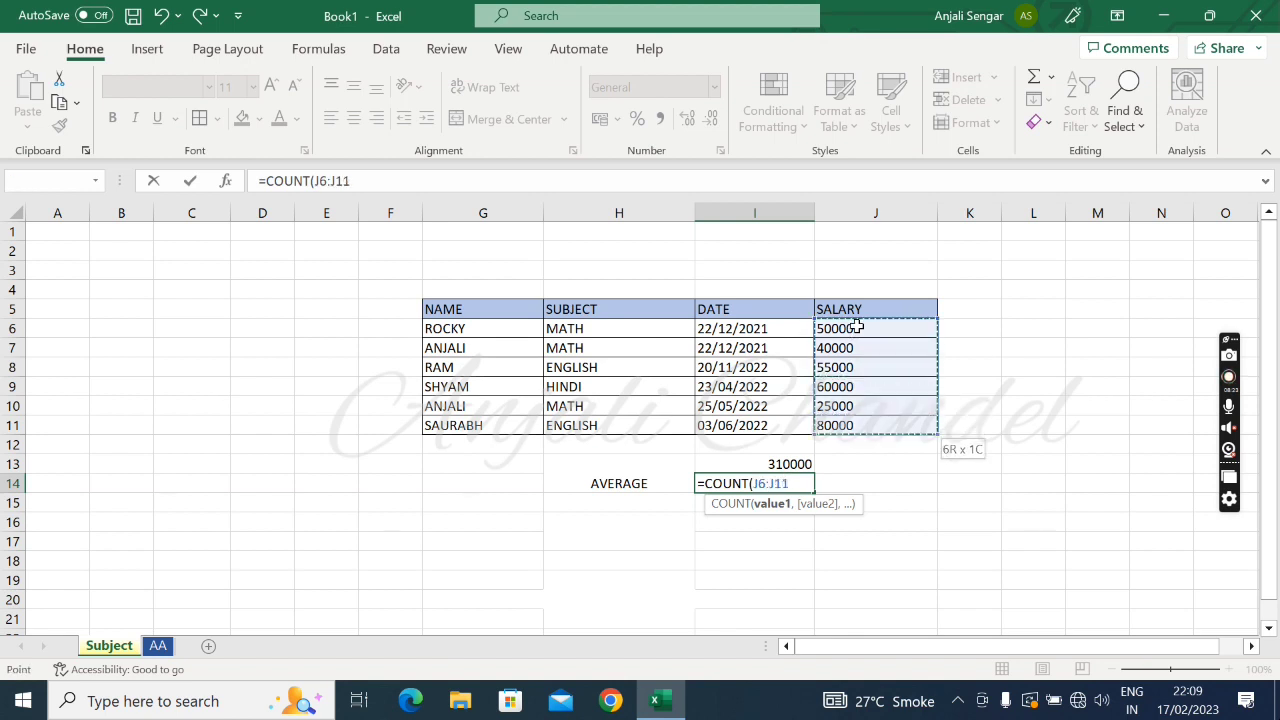
key(Return)
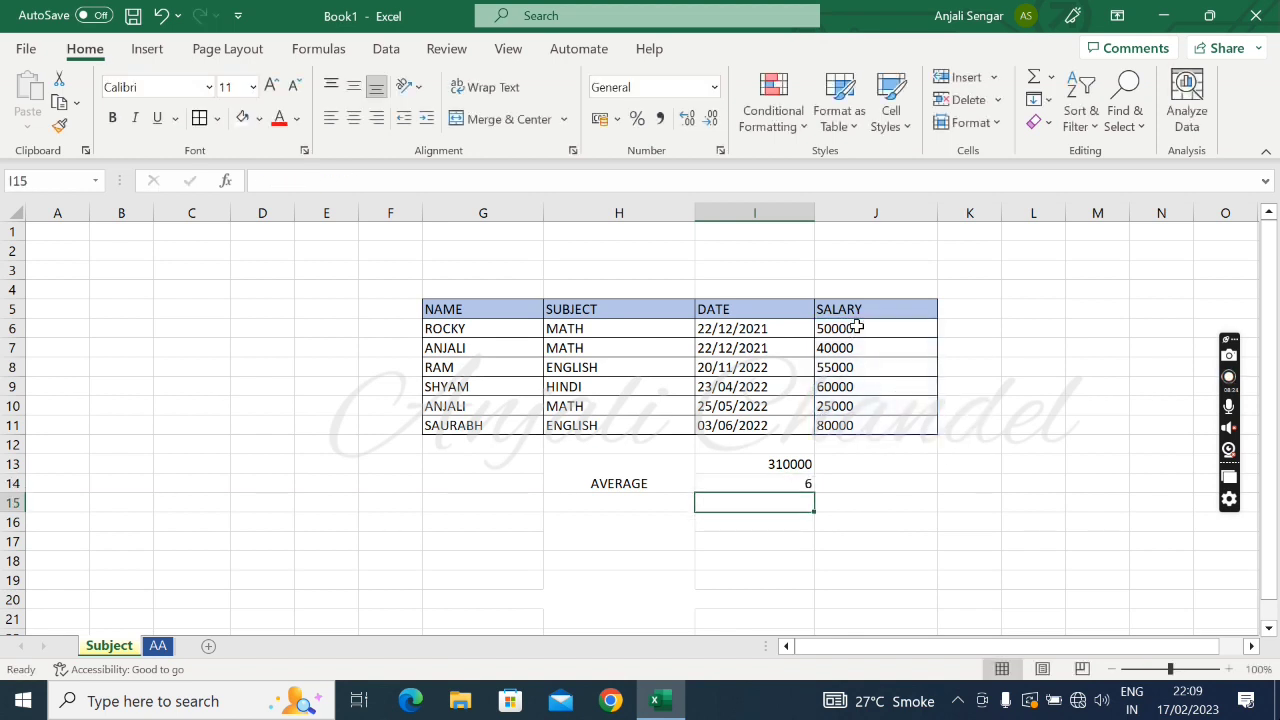
click(776, 482)
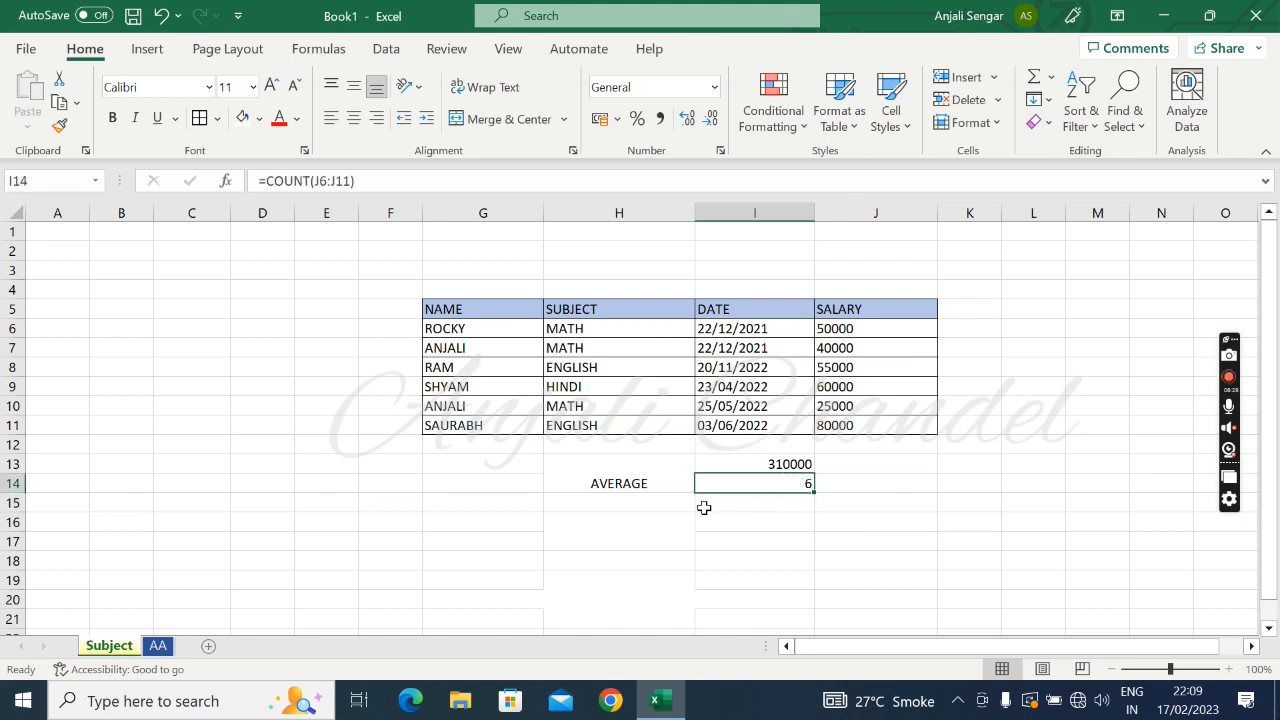
Try to copy the merged AVERAGE label into the cells directly below it
click(622, 483)
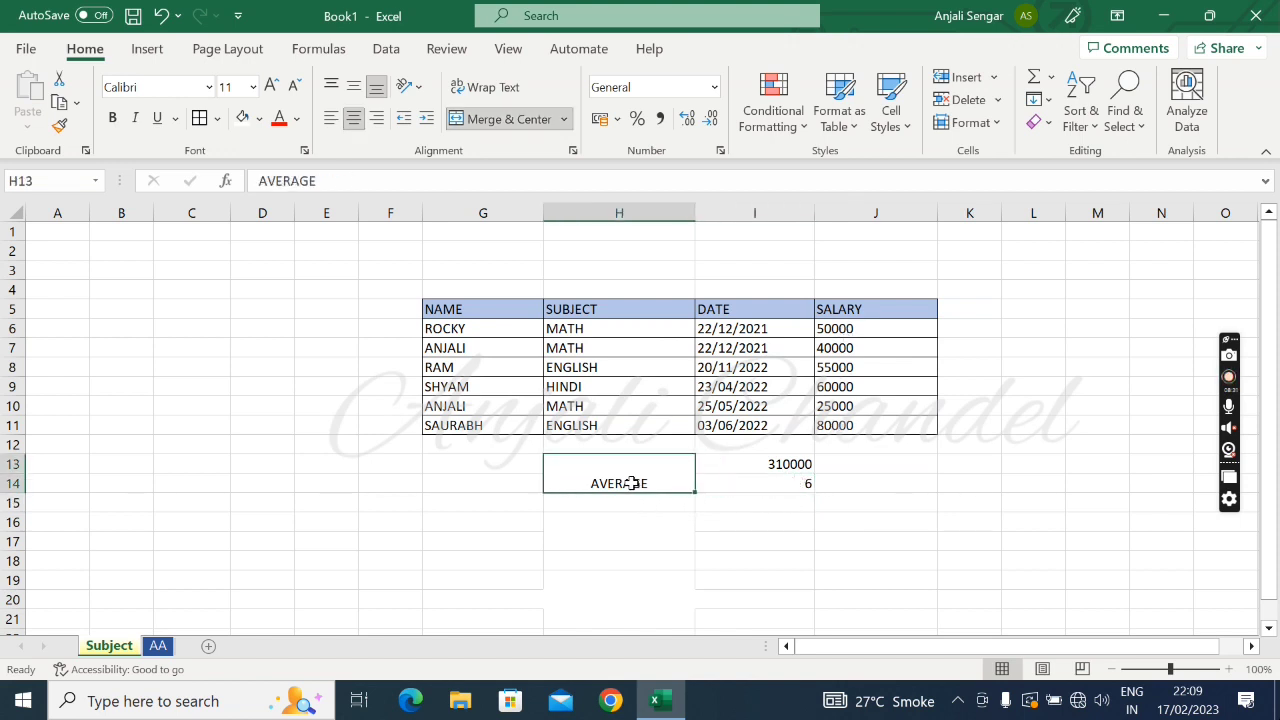
key(Down)
key(Up)
key(ctrl+c)
key(Down)
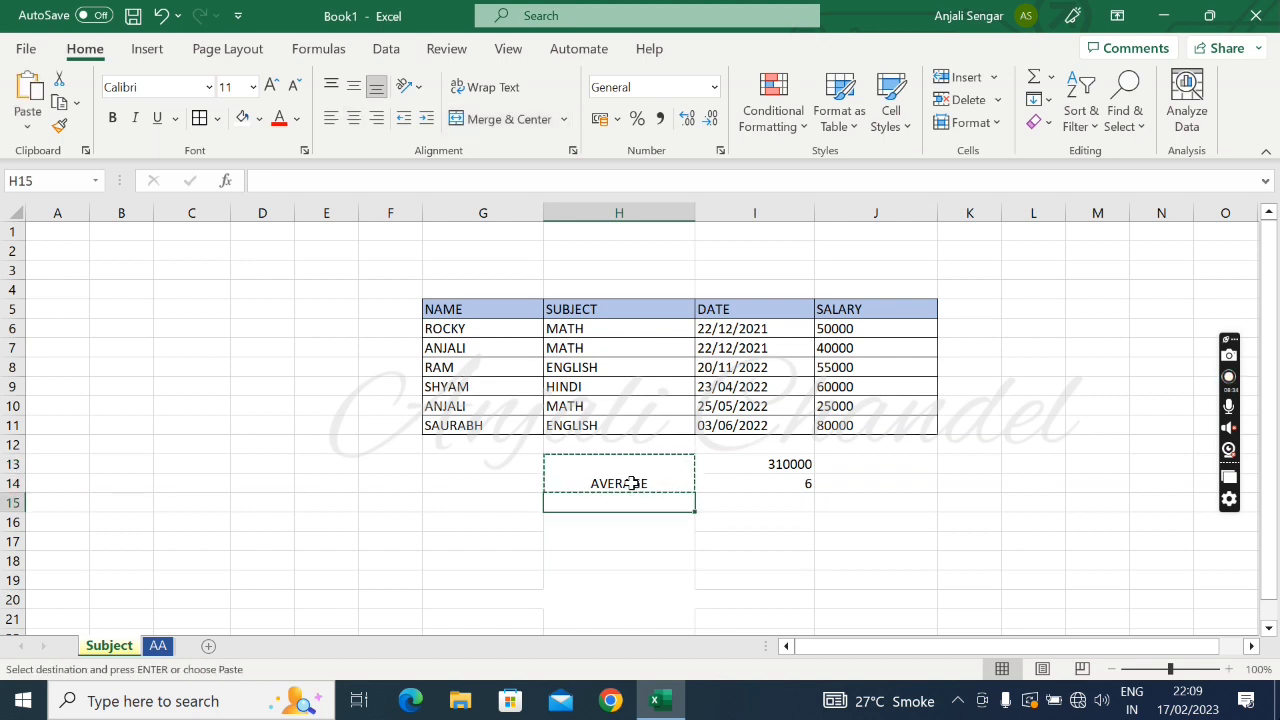
key(ctrl+v)
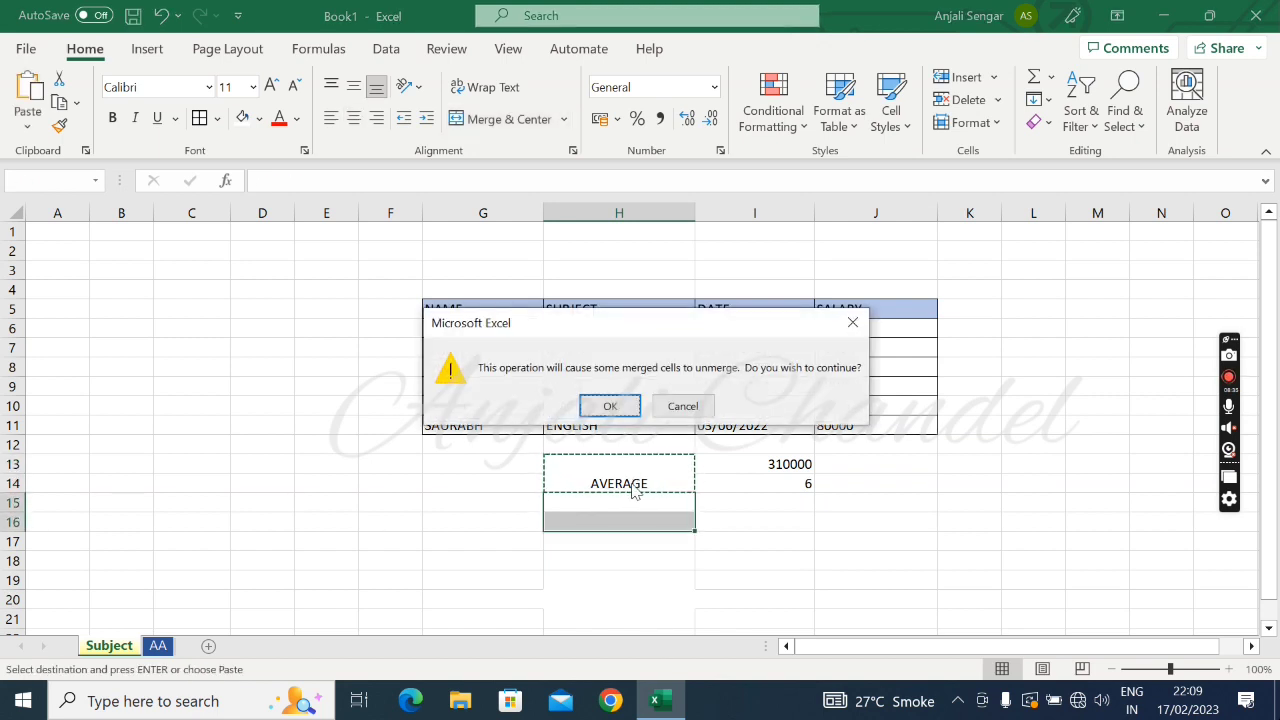
click(866, 320)
Unmerge the AVERAGE label cell so that H13 and H14 are separate cells
click(628, 473)
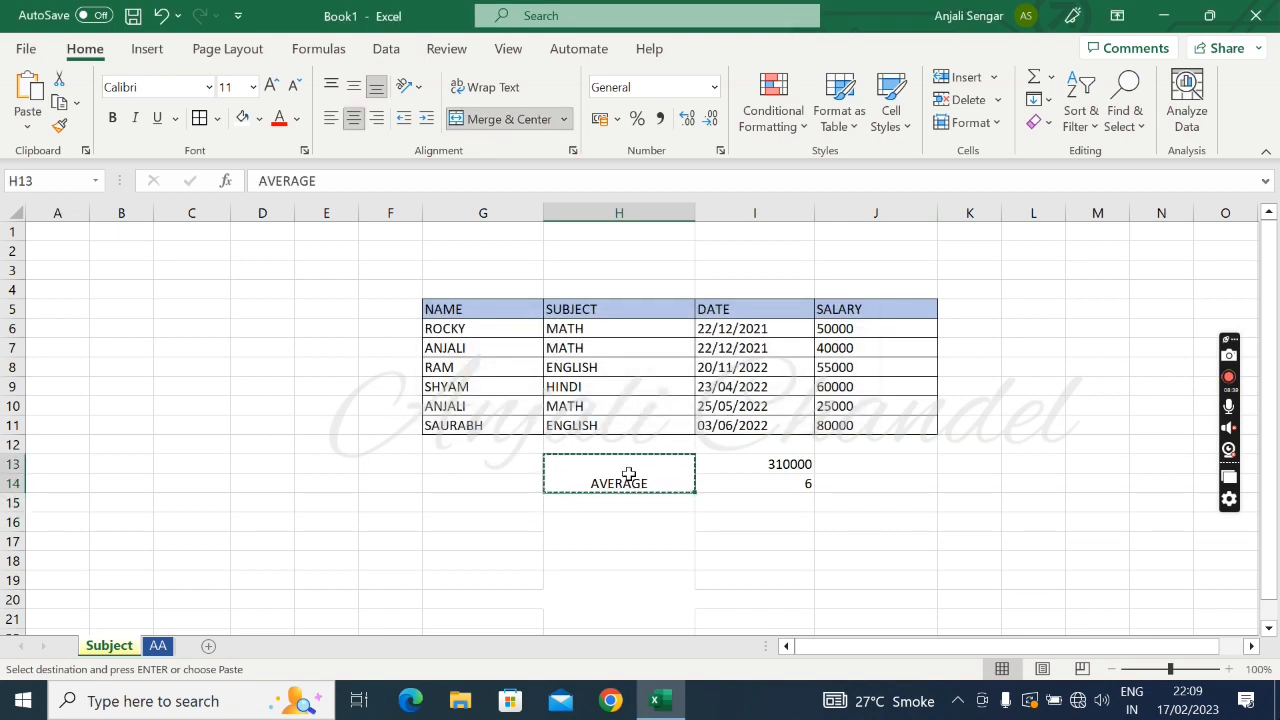
click(517, 124)
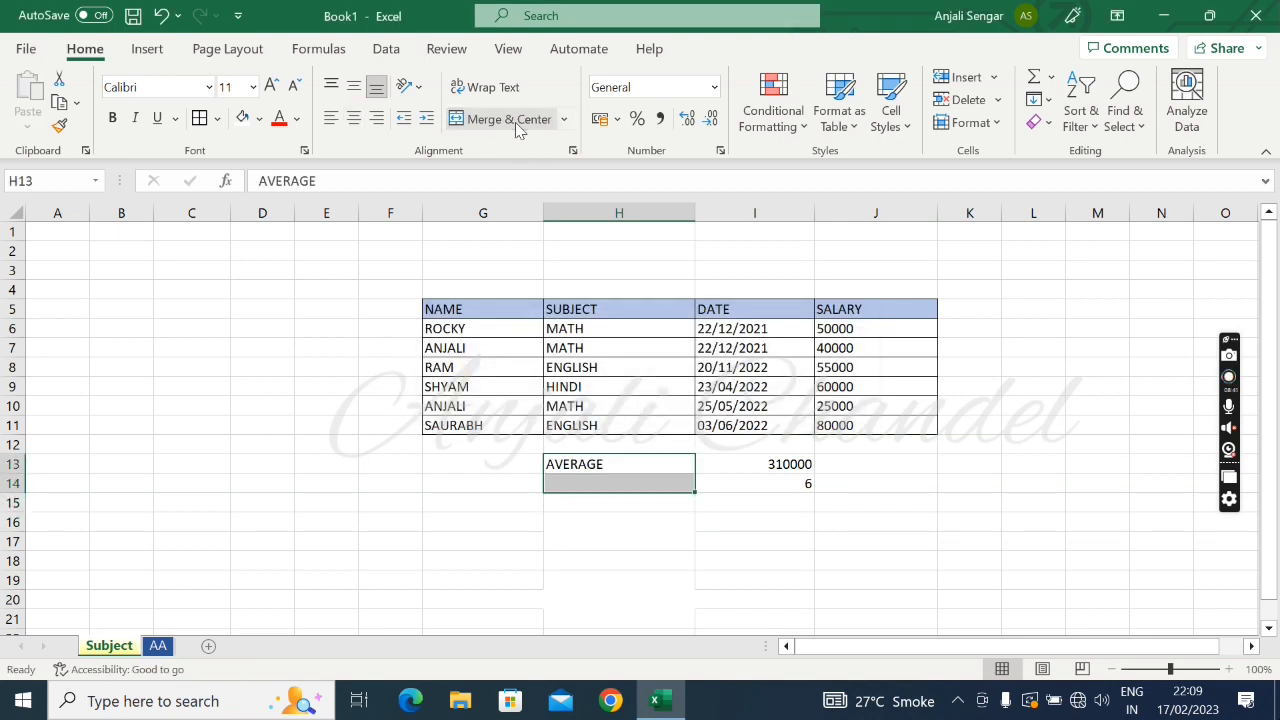
key(Up)
key(Down)
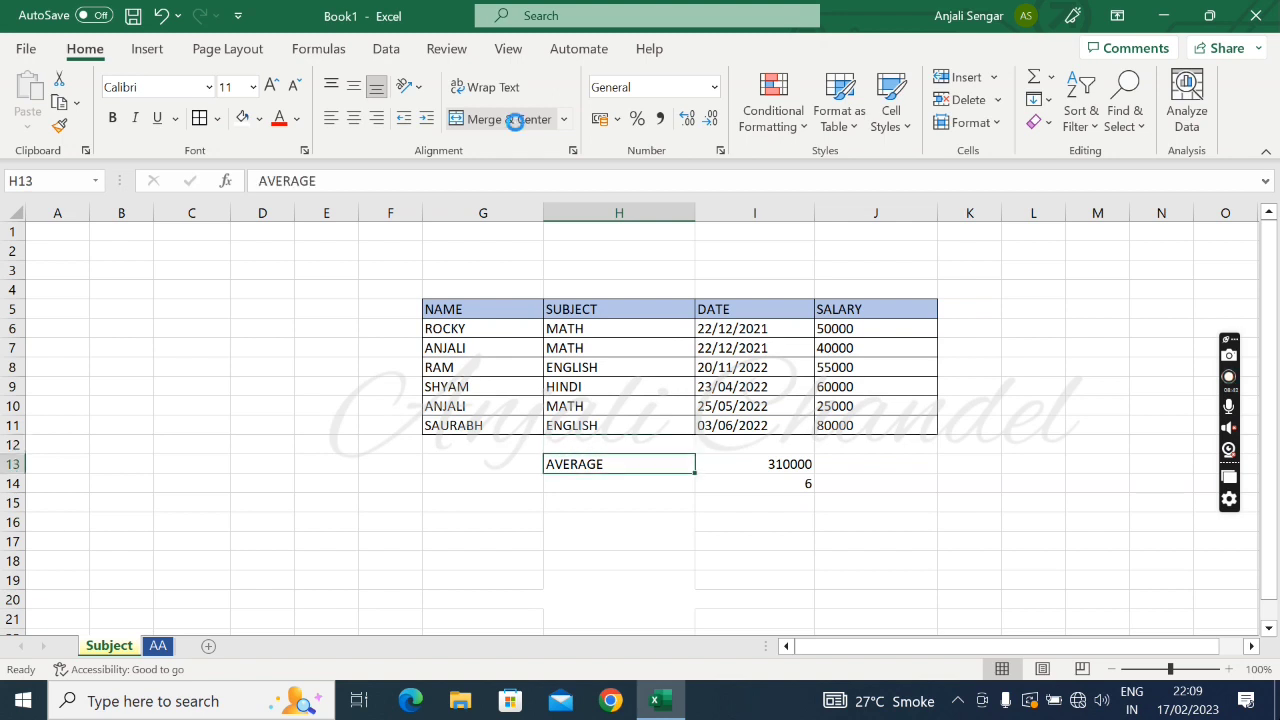
Move the AVERAGE label from H13 to H15
key(ctrl+c)
key(Down)
key(Down)
key(Down)
key(Up)
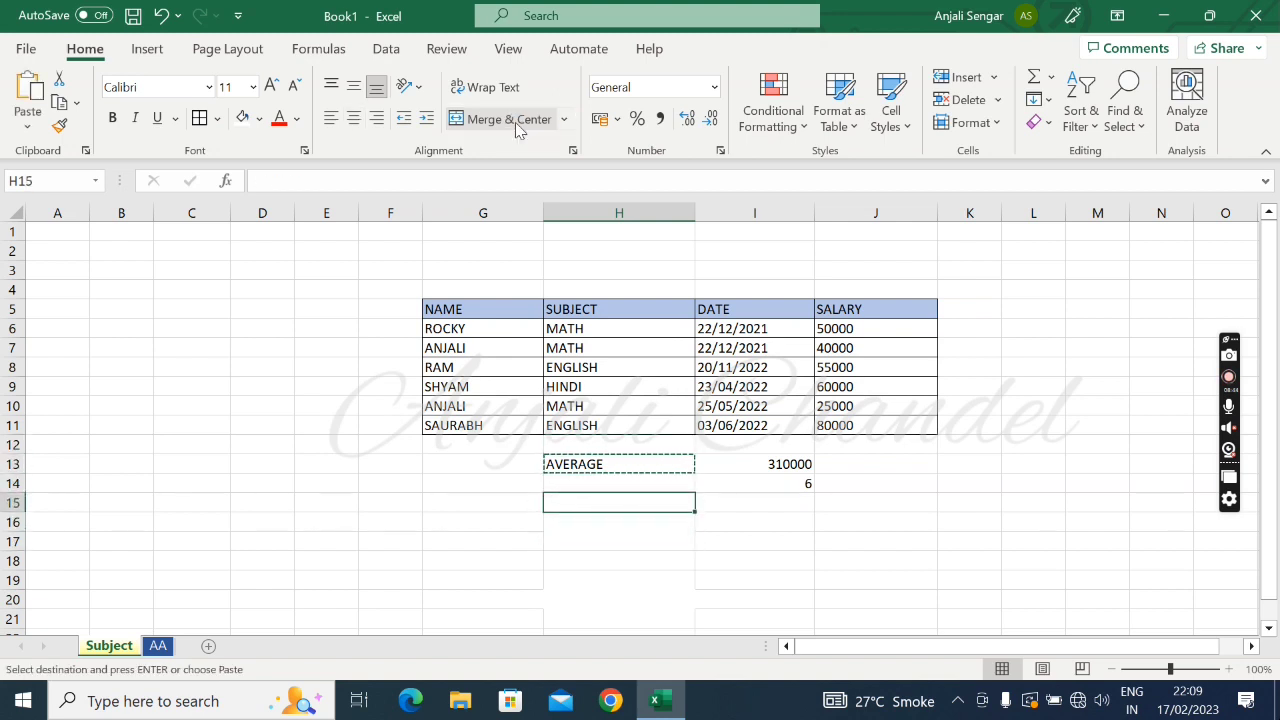
key(ctrl+v)
Calculate the average salary in cell I15 by dividing the sum by the count with the formula =I13/I14
key(Right)
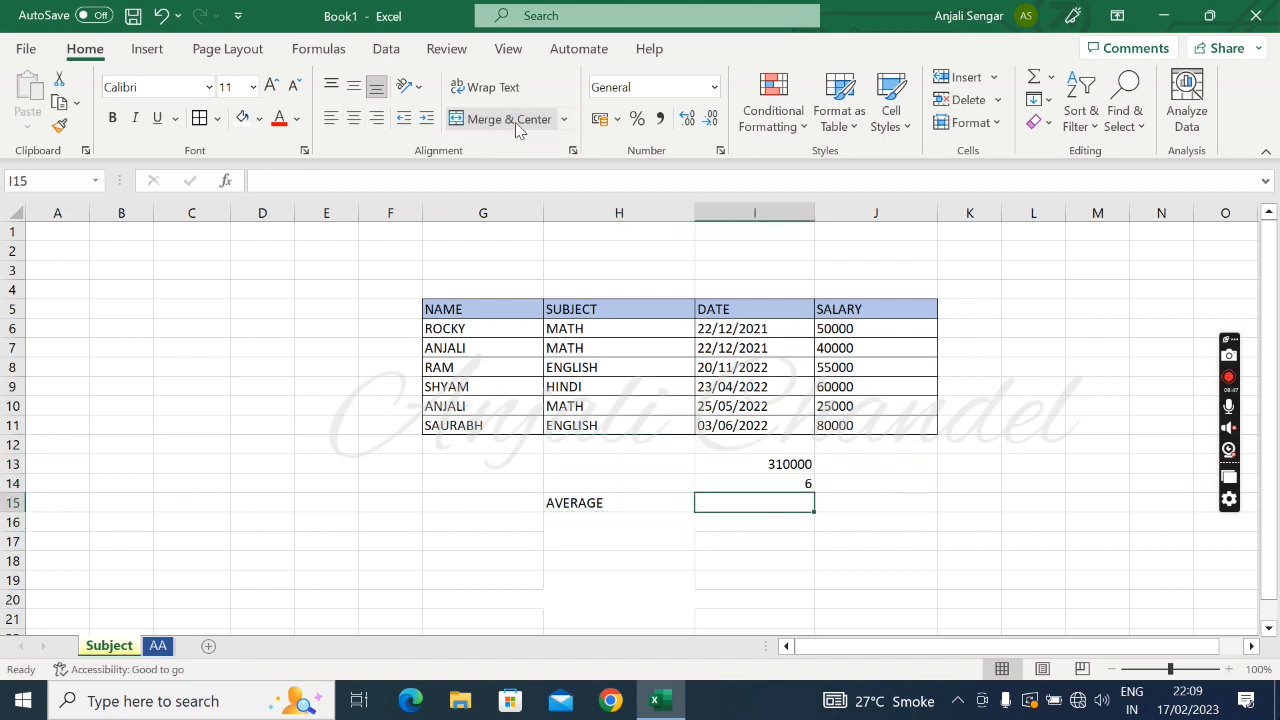
text(=)
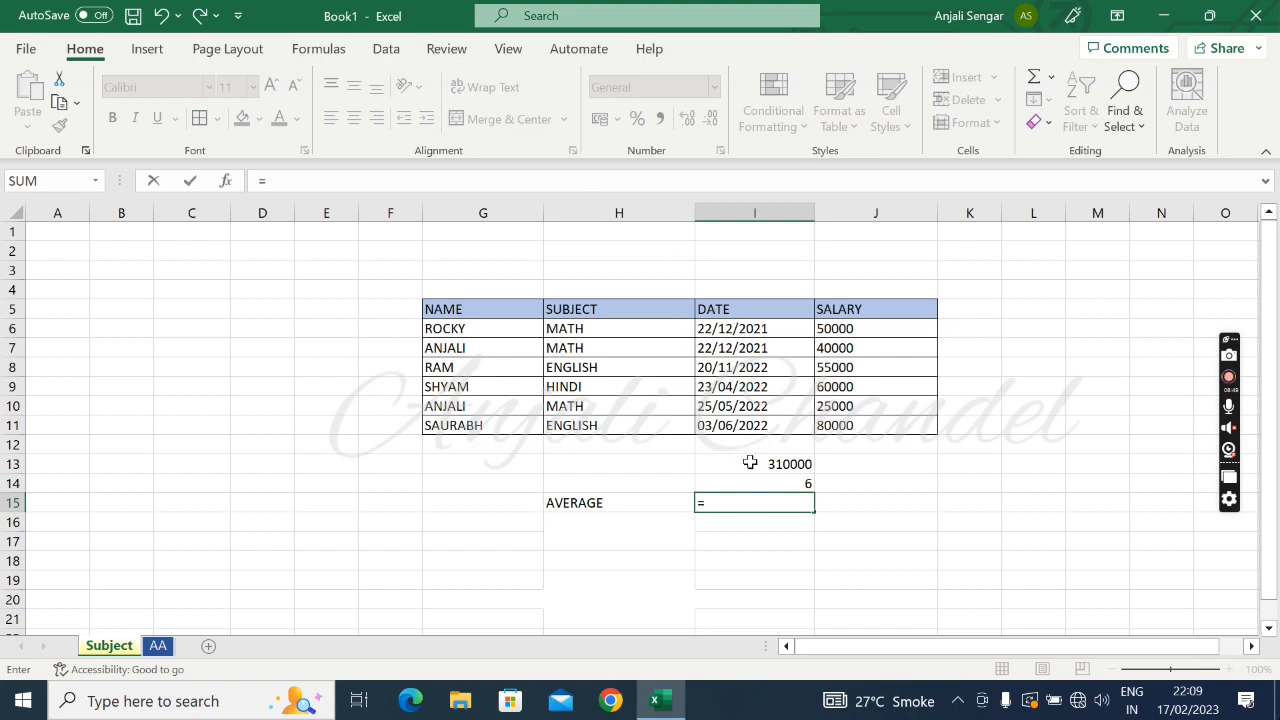
click(749, 463)
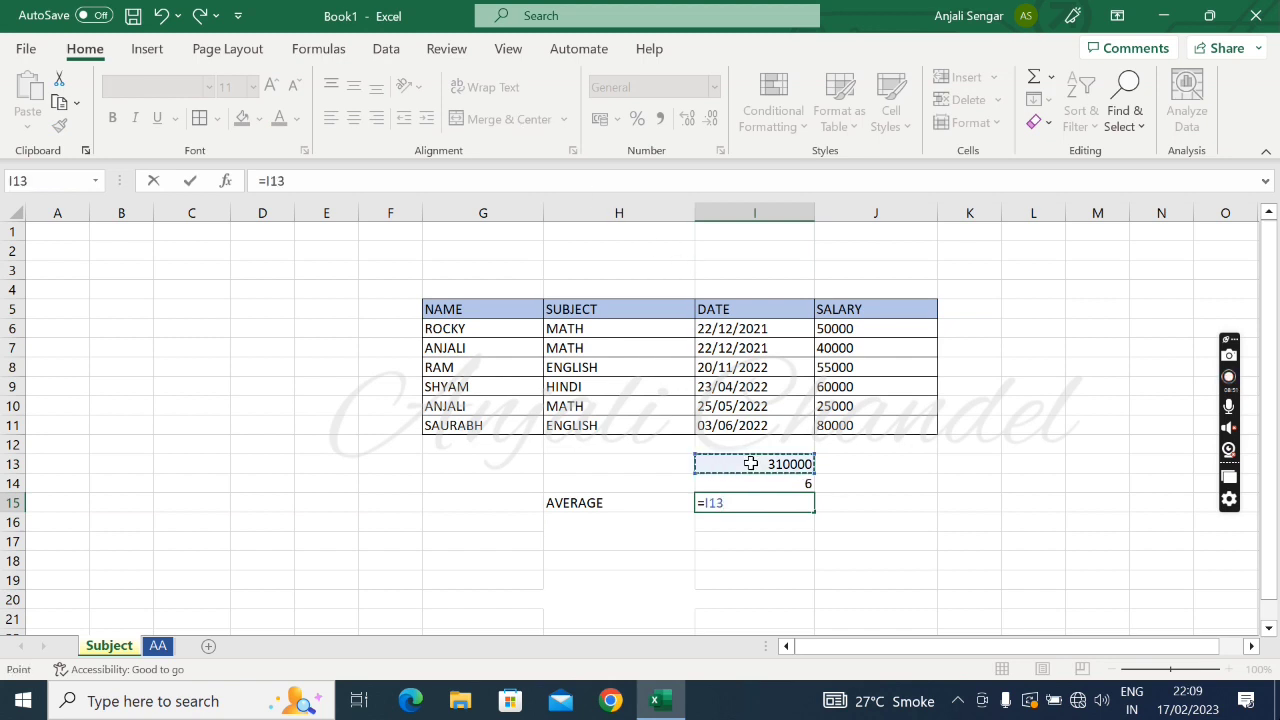
text(/)
click(774, 484)
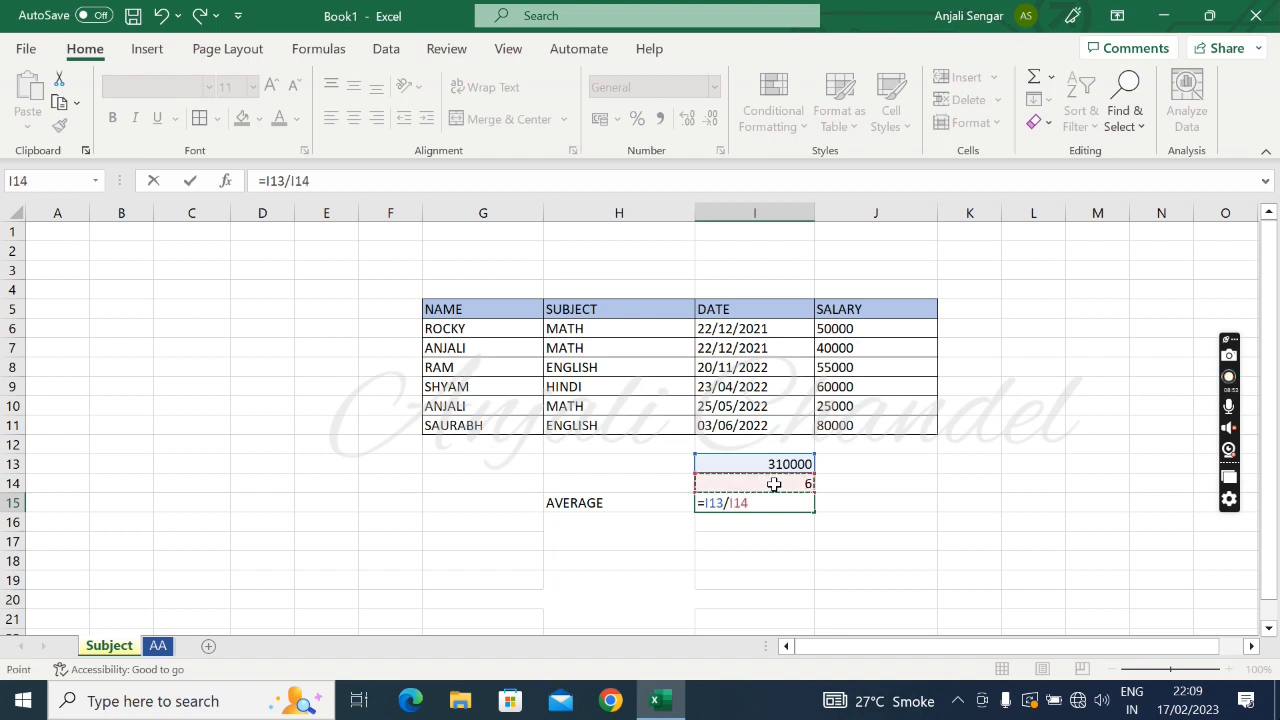
key(Return)
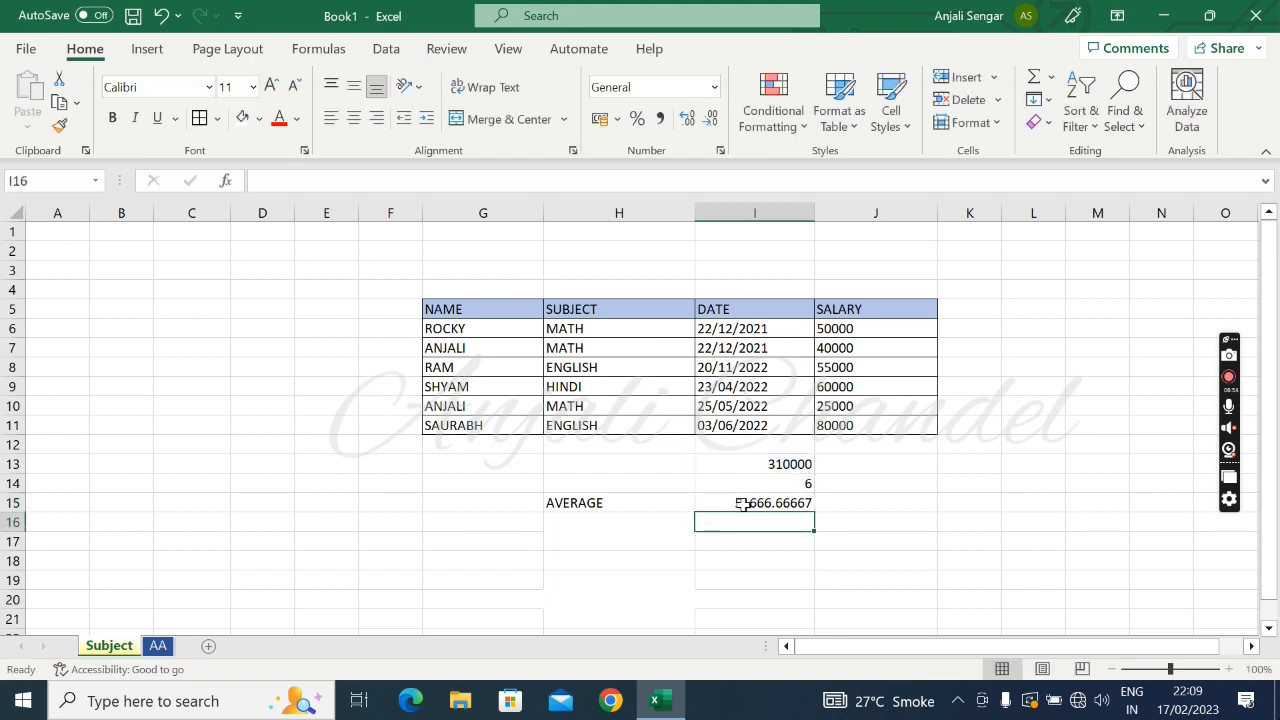
click(744, 503)
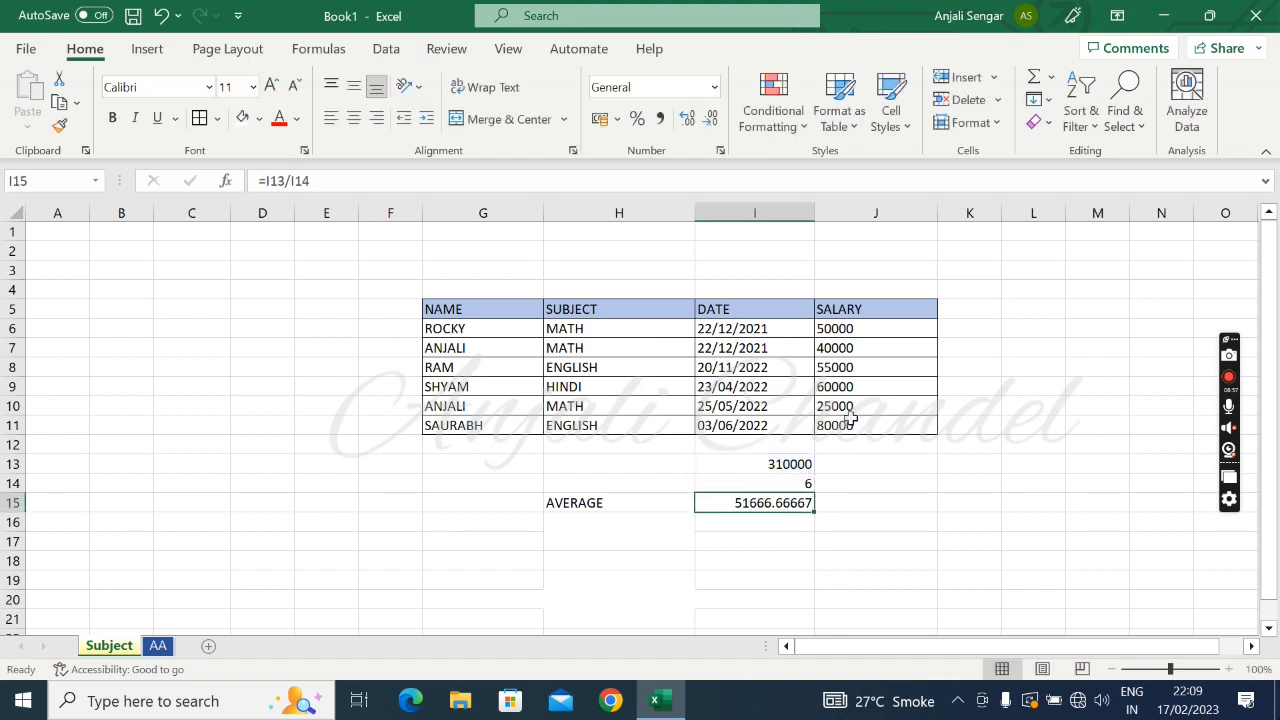
Check the average, count and sum summary for the salaries in J6:J11, and again with the header included, J5:J11
click(860, 328)
key(shift+Down)
key(shift+Down)
key(shift+Down)
key(shift+Down)
key(shift+Down)
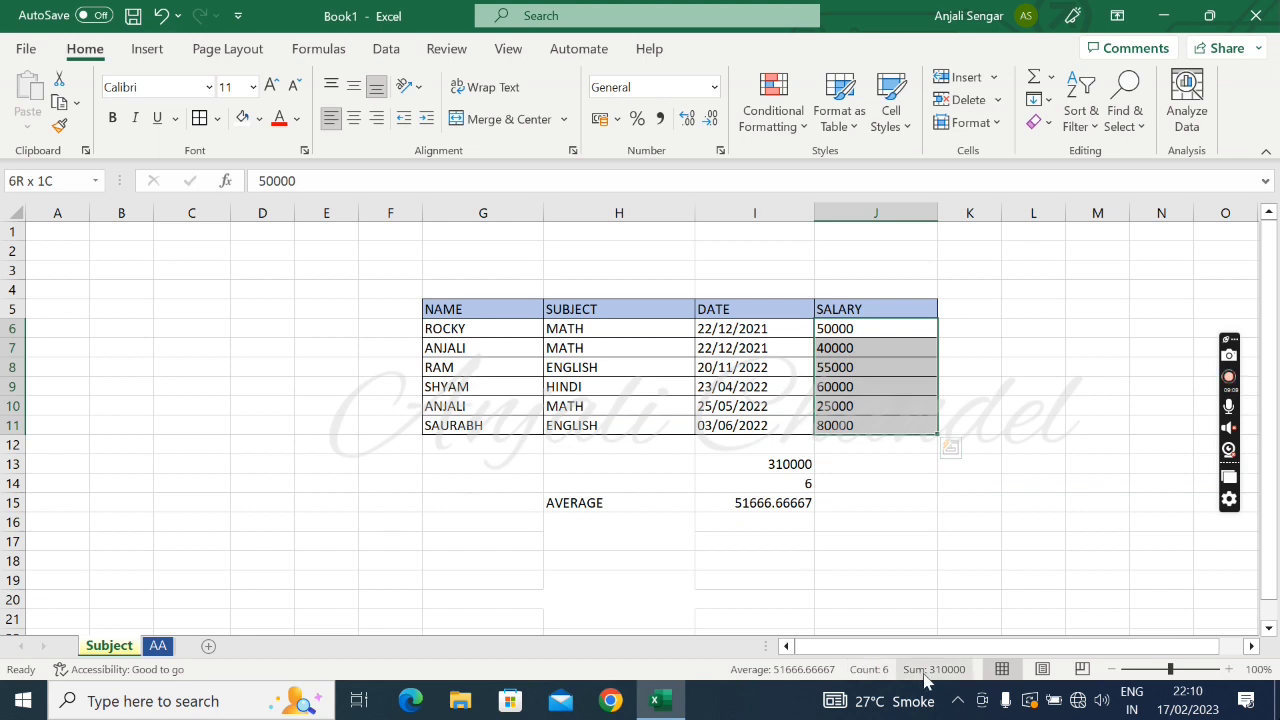
click(860, 308)
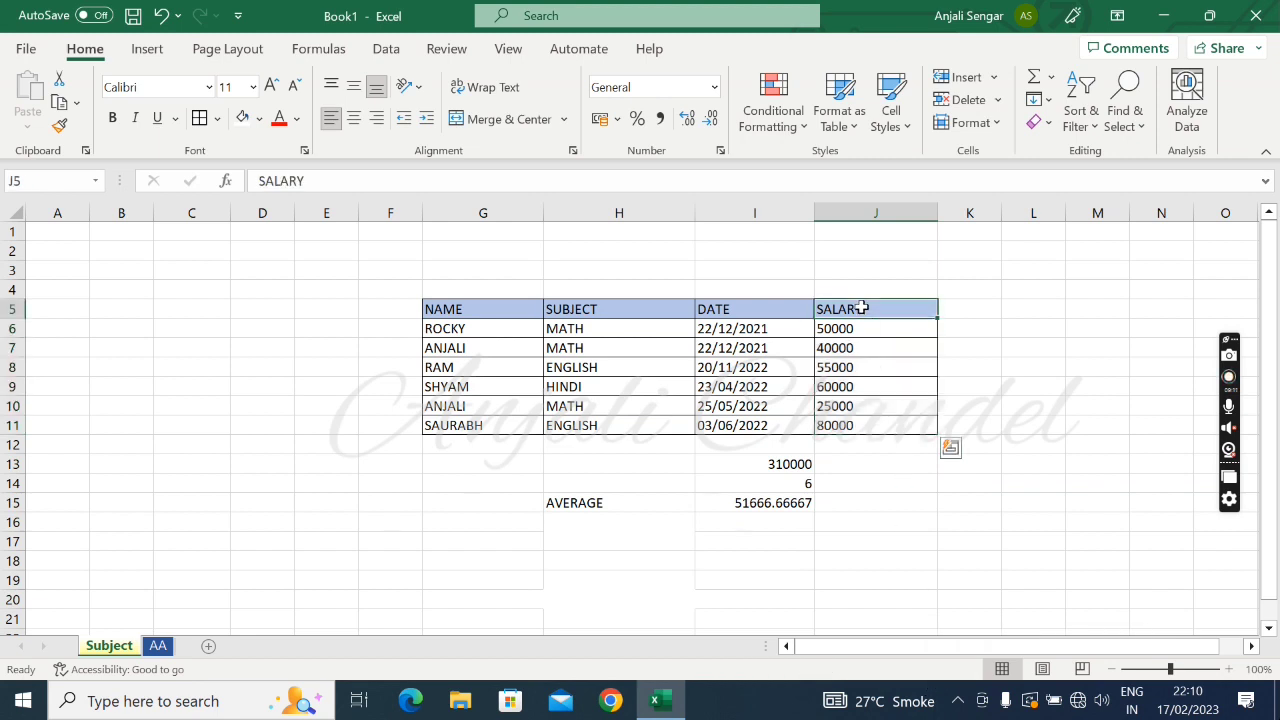
drag(861, 308, 858, 425)
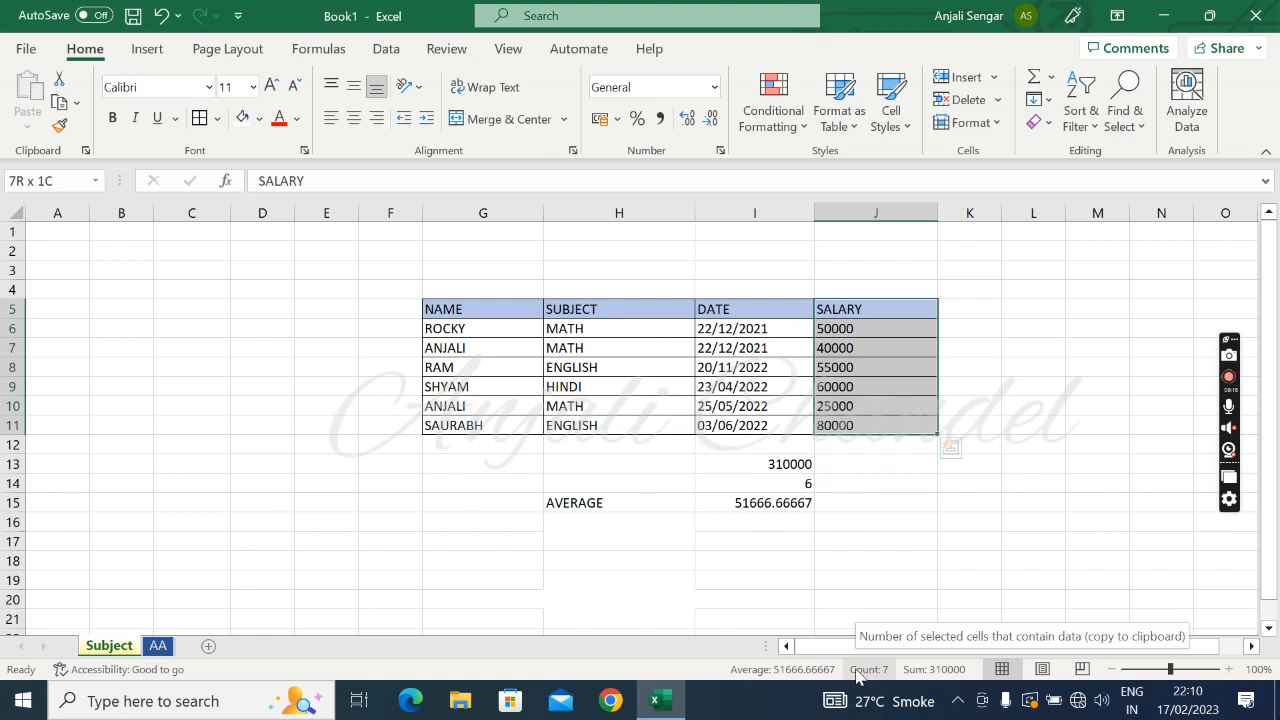
Zoom the worksheet out to 80% and back in to 100%
click(1112, 669)
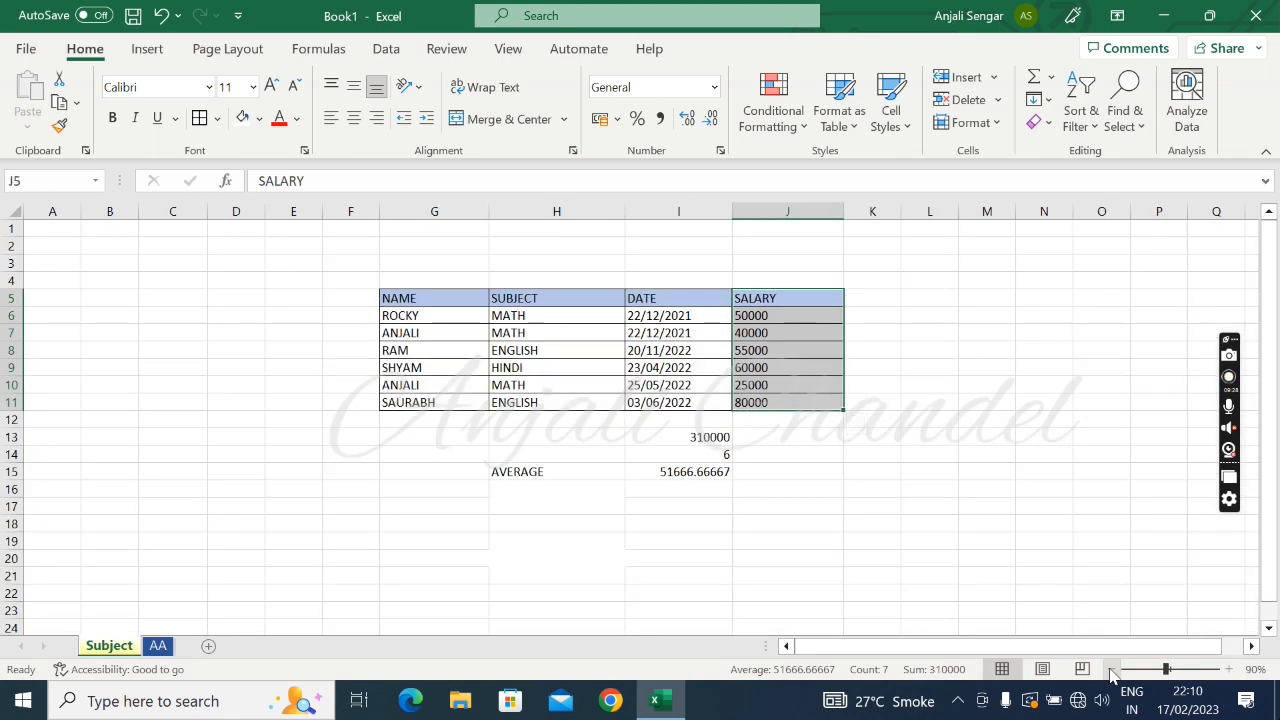
click(1112, 669)
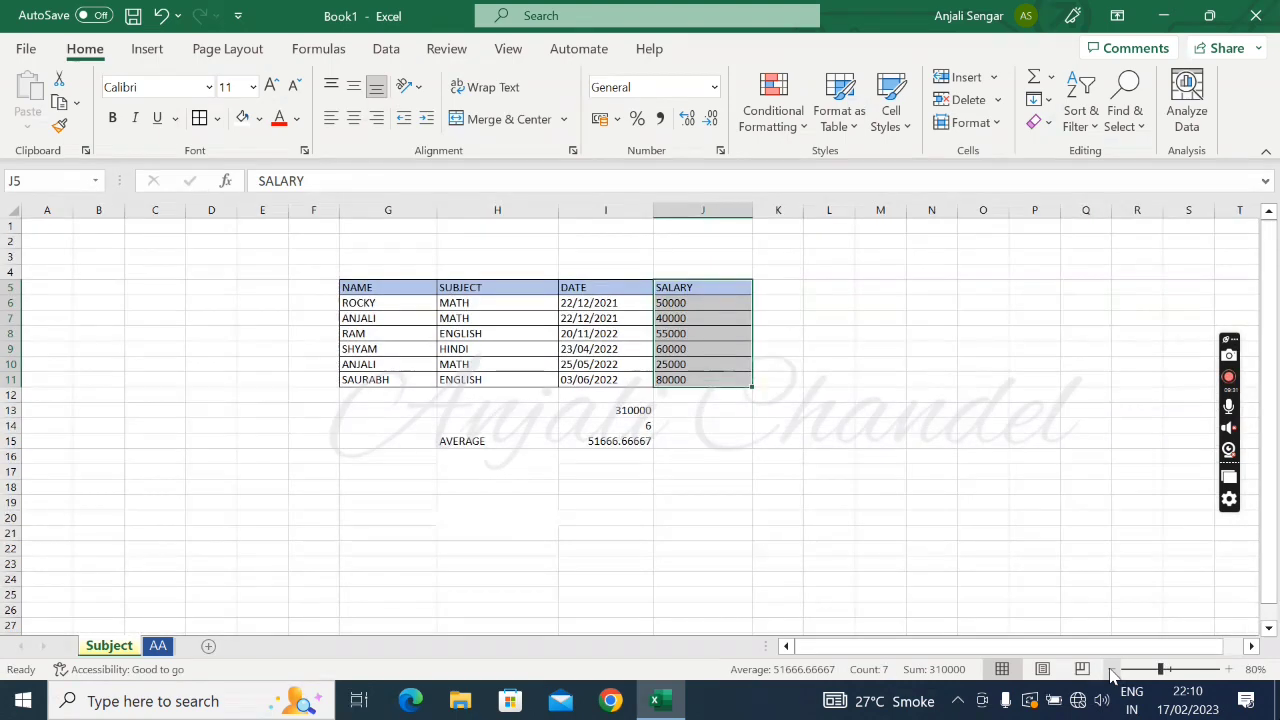
click(1228, 670)
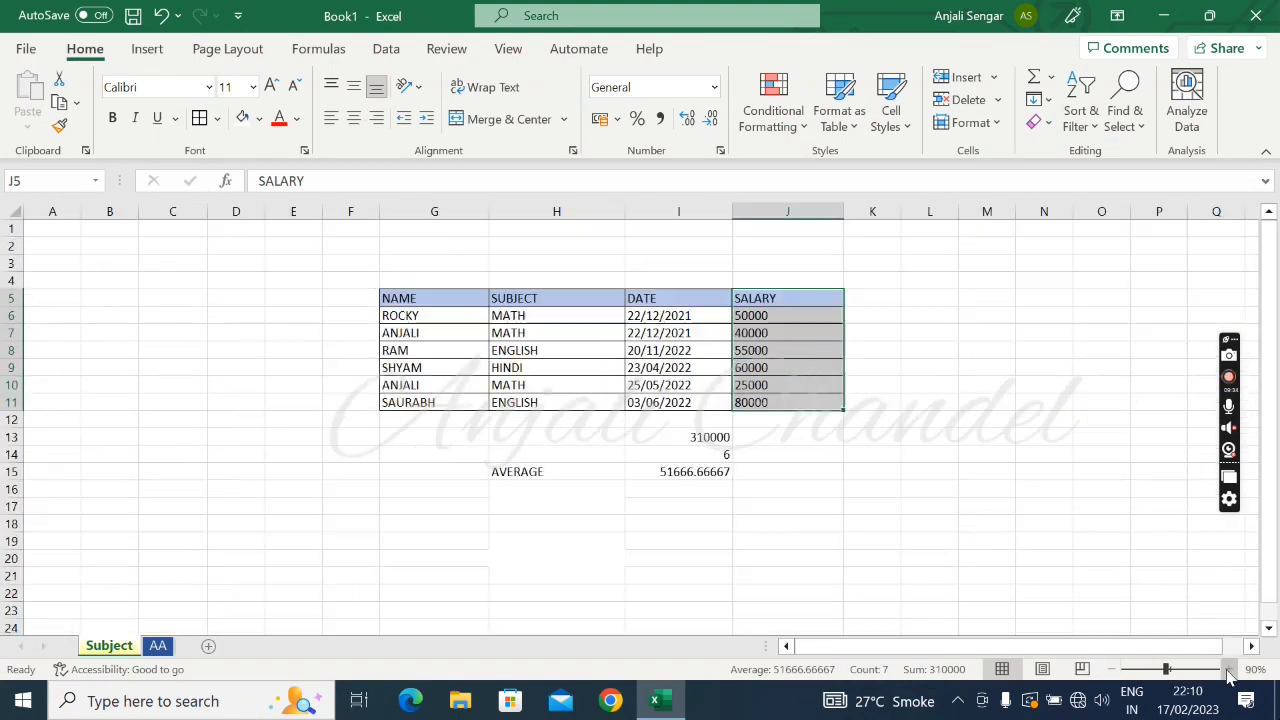
click(1228, 670)
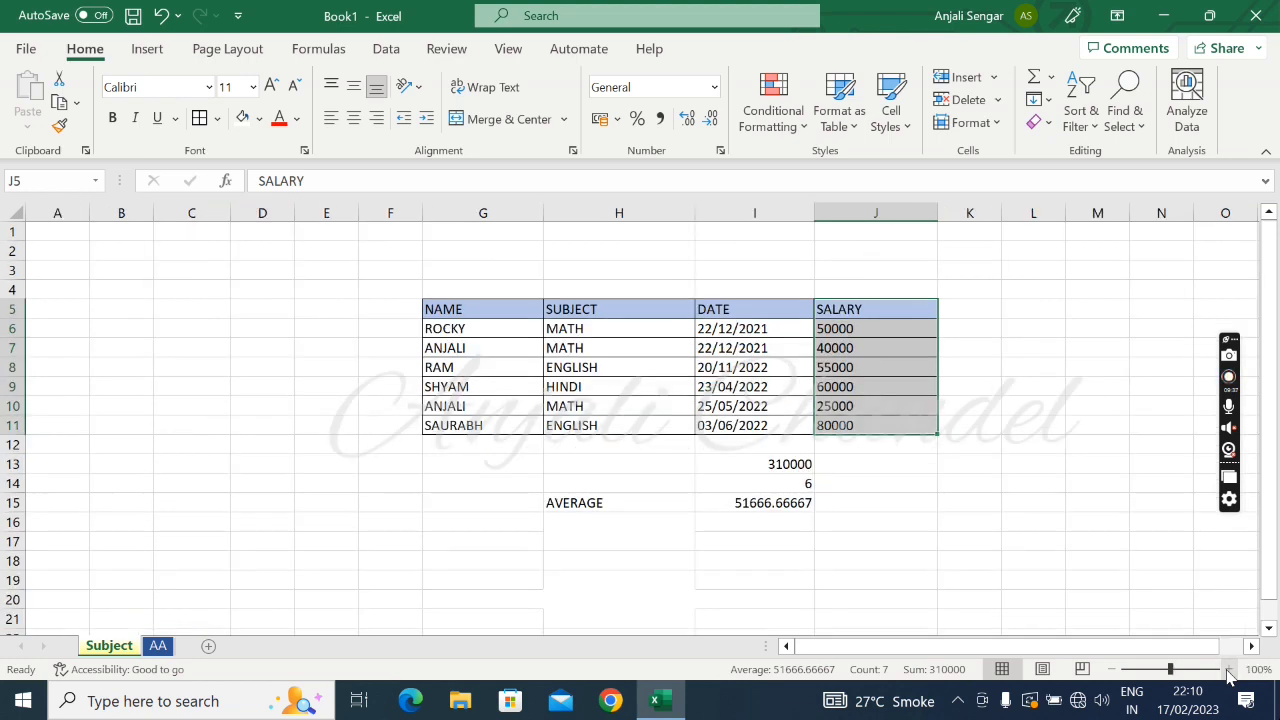